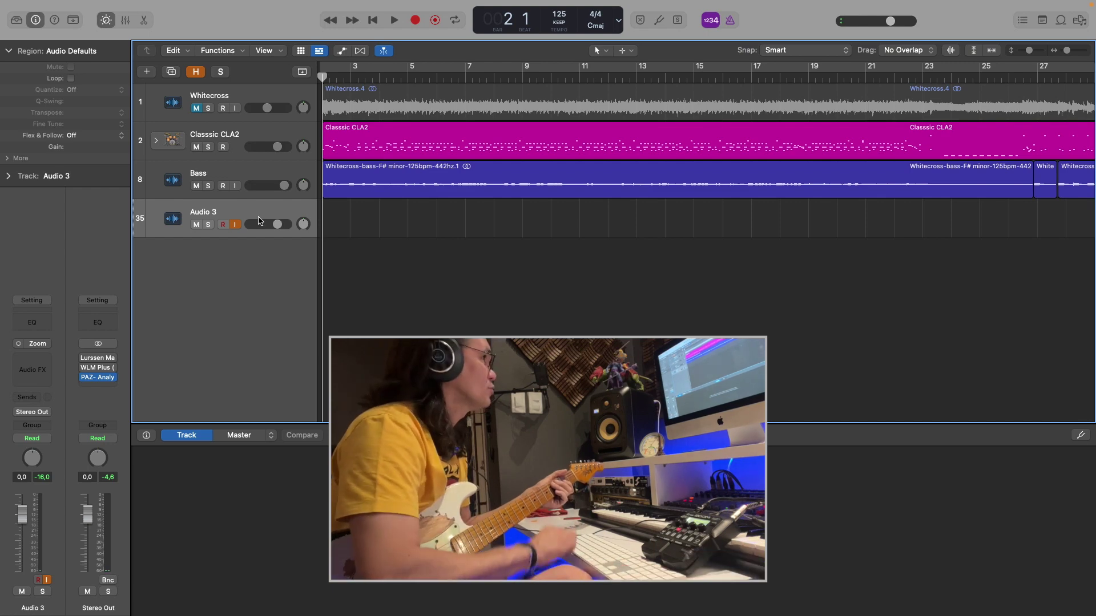
Preview the backing tracks, raise Audio 3's volume to 0.6 dB, and record a guitar take on it from bar 2 to about bar 32
key("space")
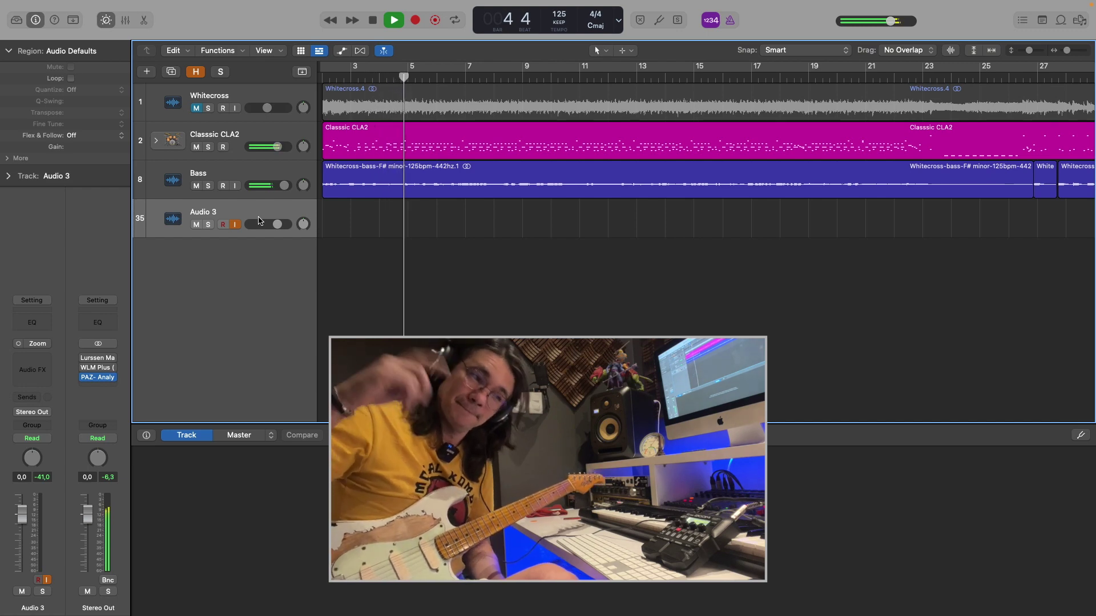
key("space")
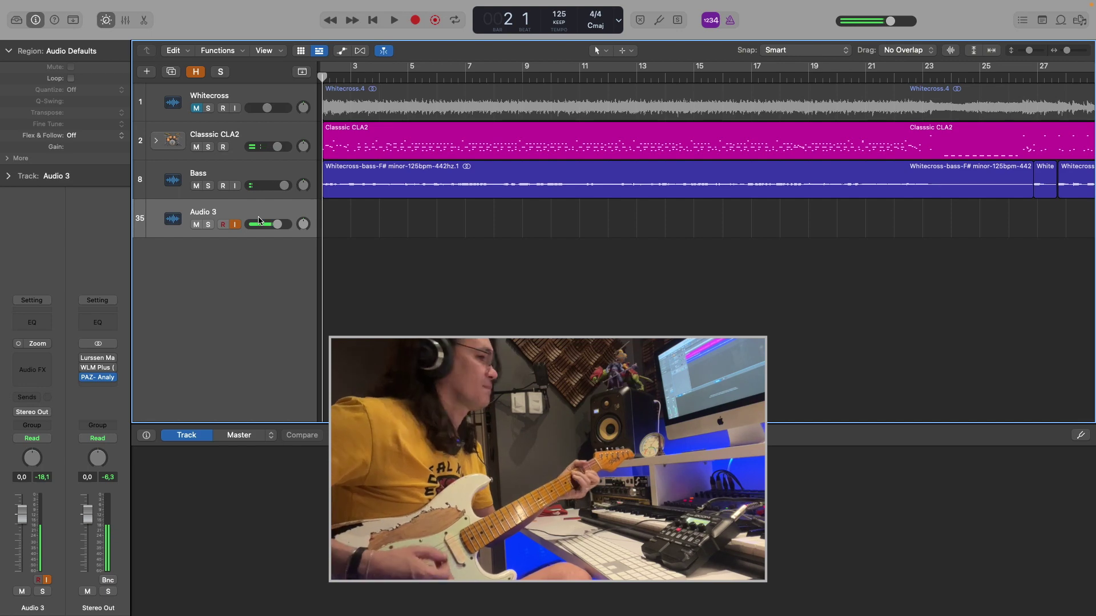
left_click(277, 224)
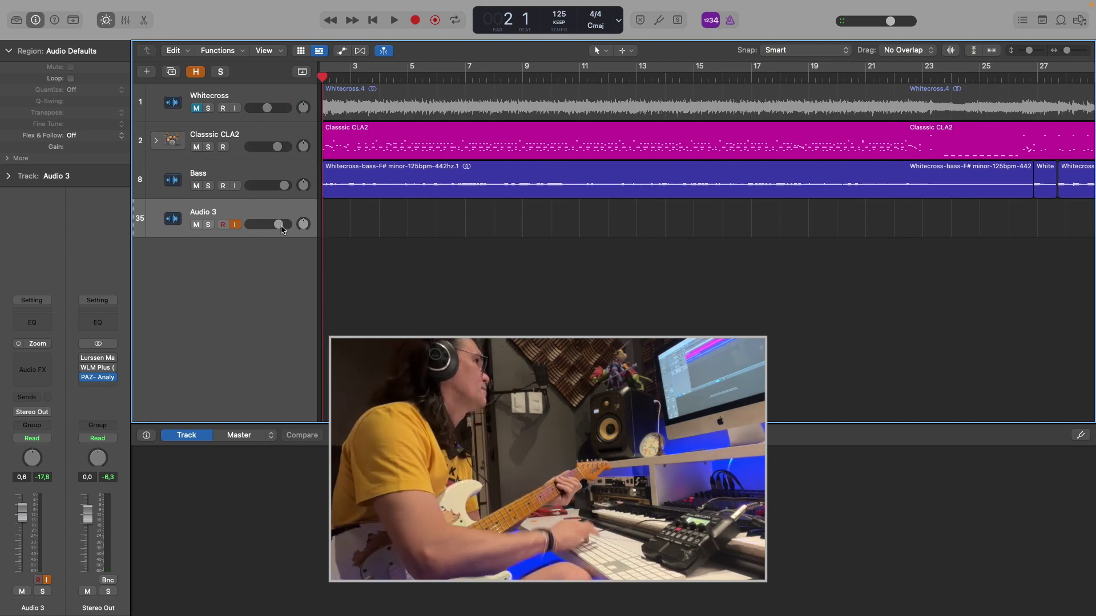
key("r")
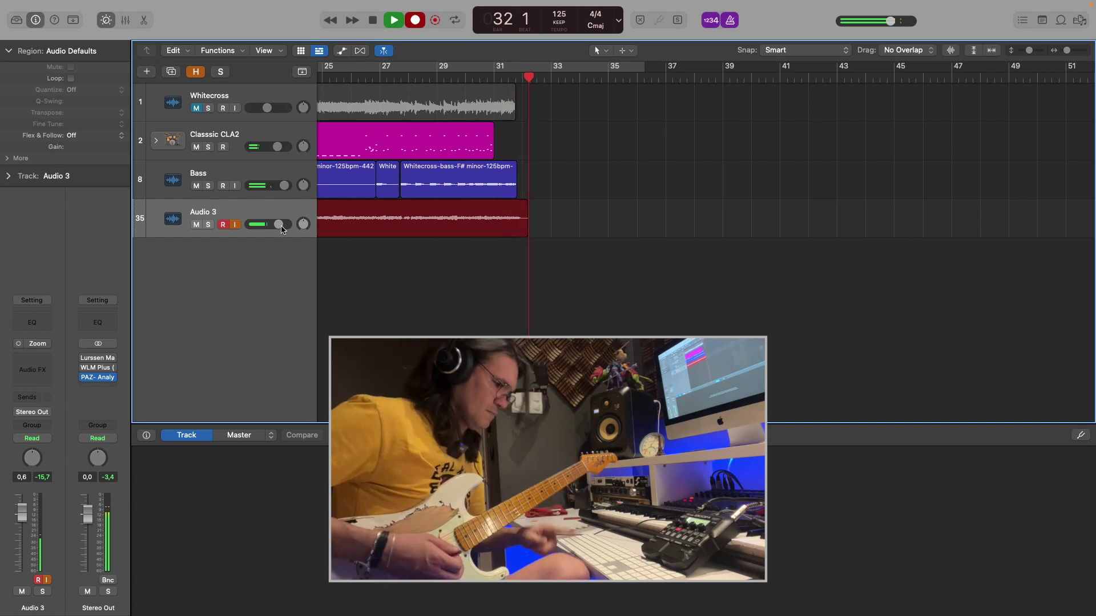
key("space")
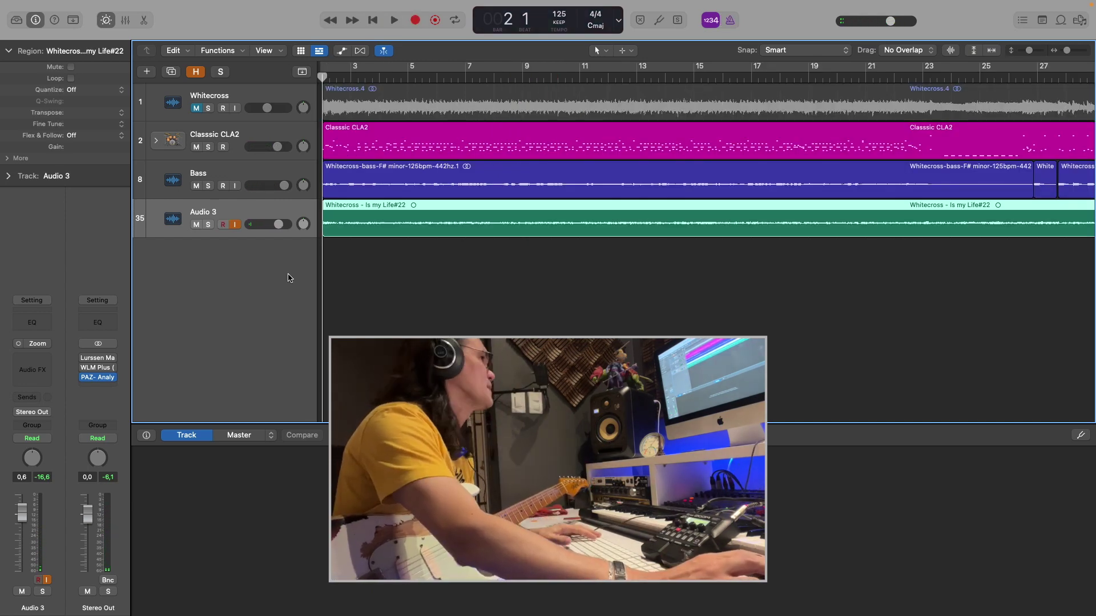
Pan the Audio 3 track left to -64 while playing back its guitar take
key("space")
left_click_drag(303, 224, 302, 262)
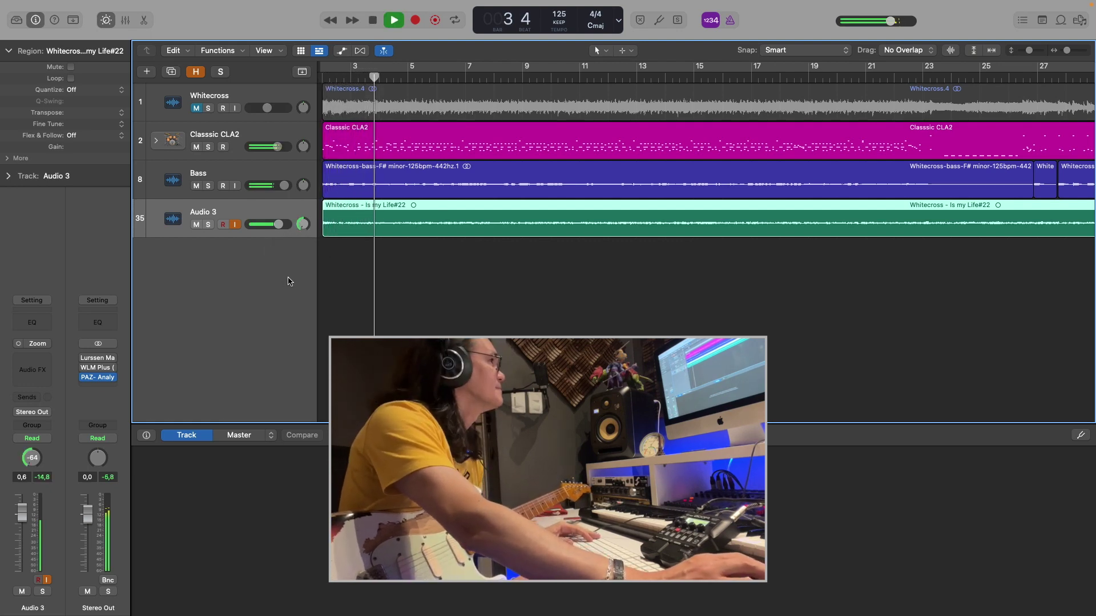
key("space")
Duplicate Audio 3 with its settings, pan the new track right to +63, and turn off input monitoring on Audio 3
right_click(243, 215)
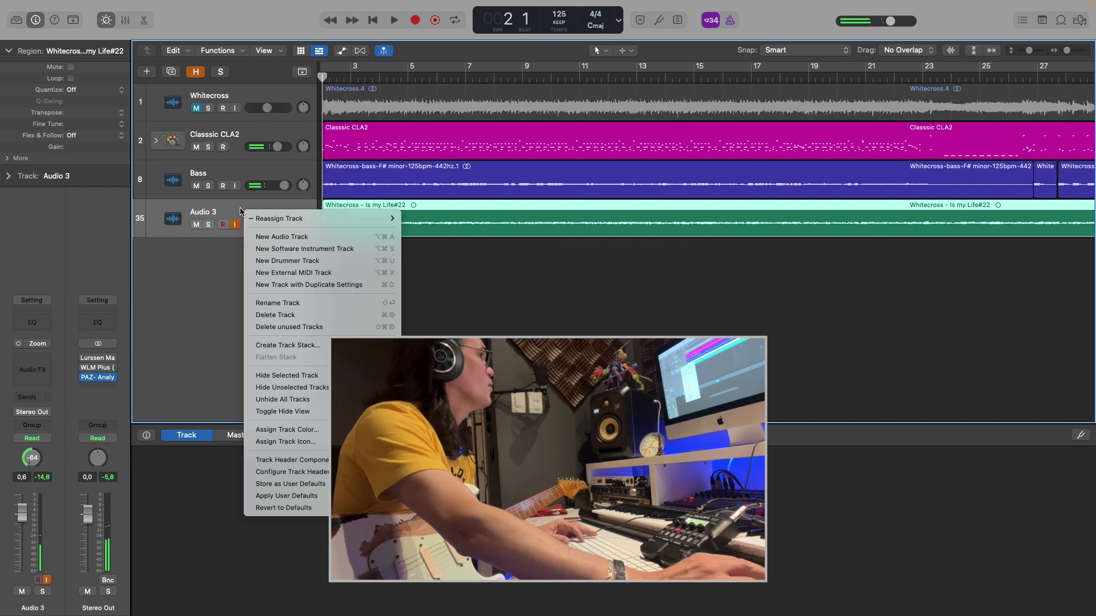
left_click(222, 214)
key("super+d")
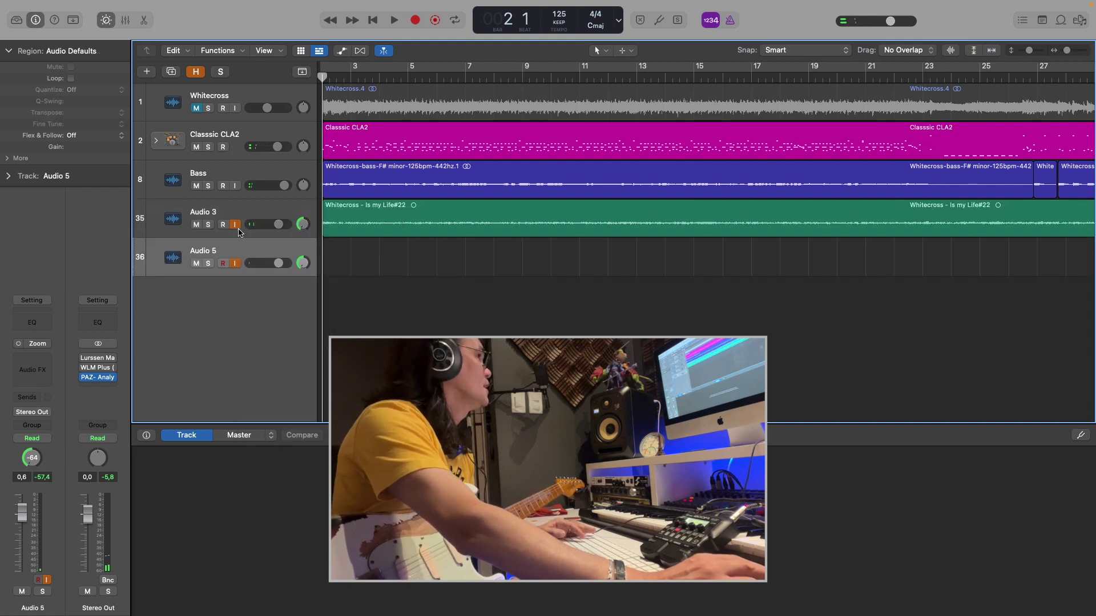
left_click_drag(309, 266, 237, 229)
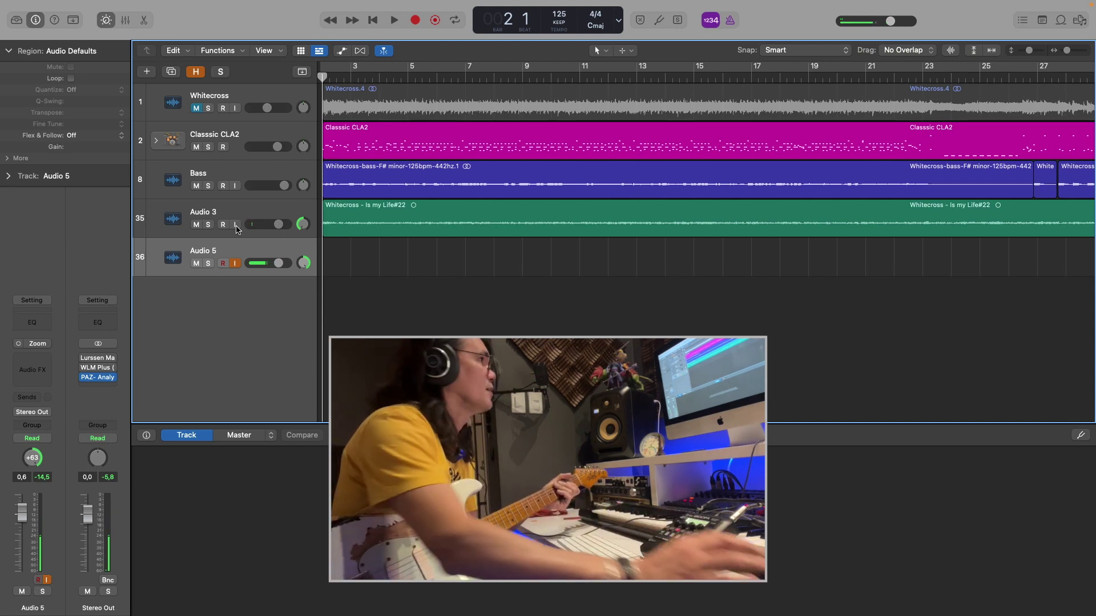
left_click_drag(301, 264, 299, 311)
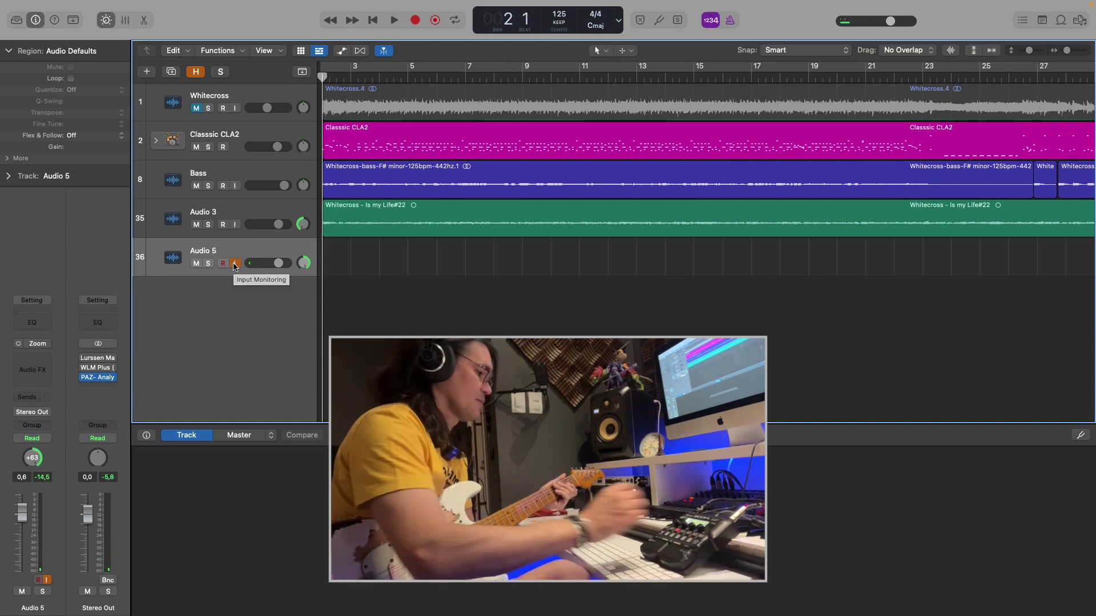
Record the doubled guitar take on Audio 5 from bar 2 to about bar 32, and play back its opening
key("r")
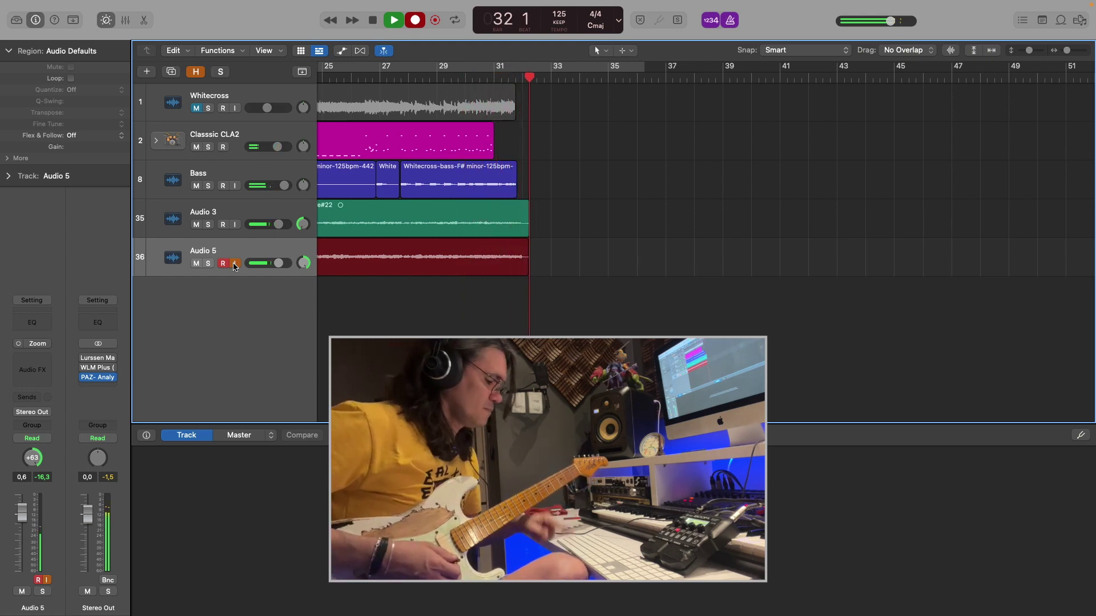
key("space")
key("space")
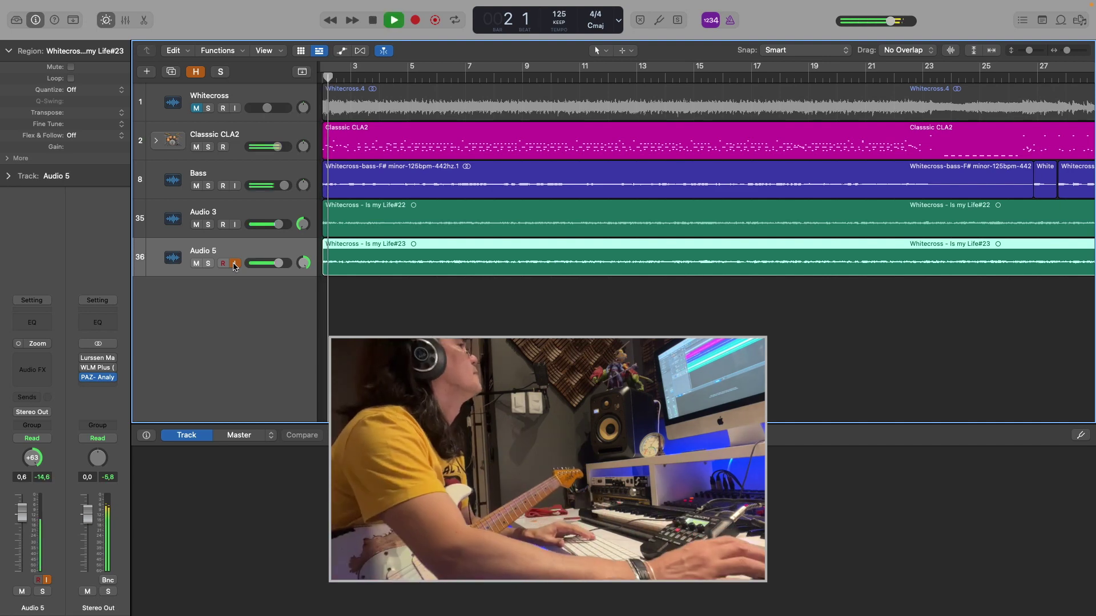
key("space")
Rename the Audio 3 track as L and the Audio 5 track as R
double_click(206, 212)
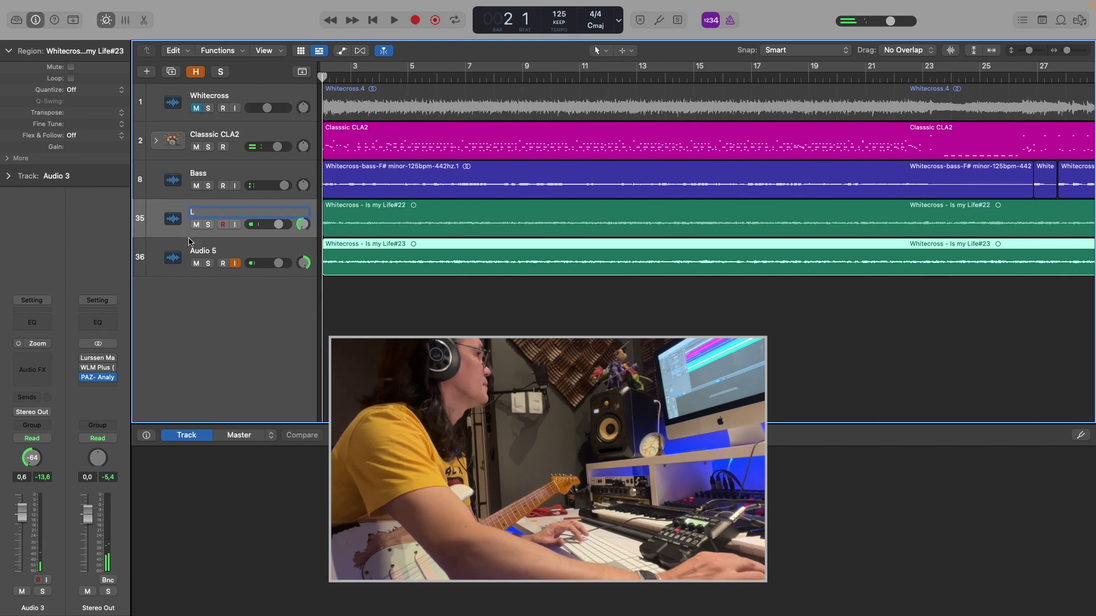
left_click(196, 254)
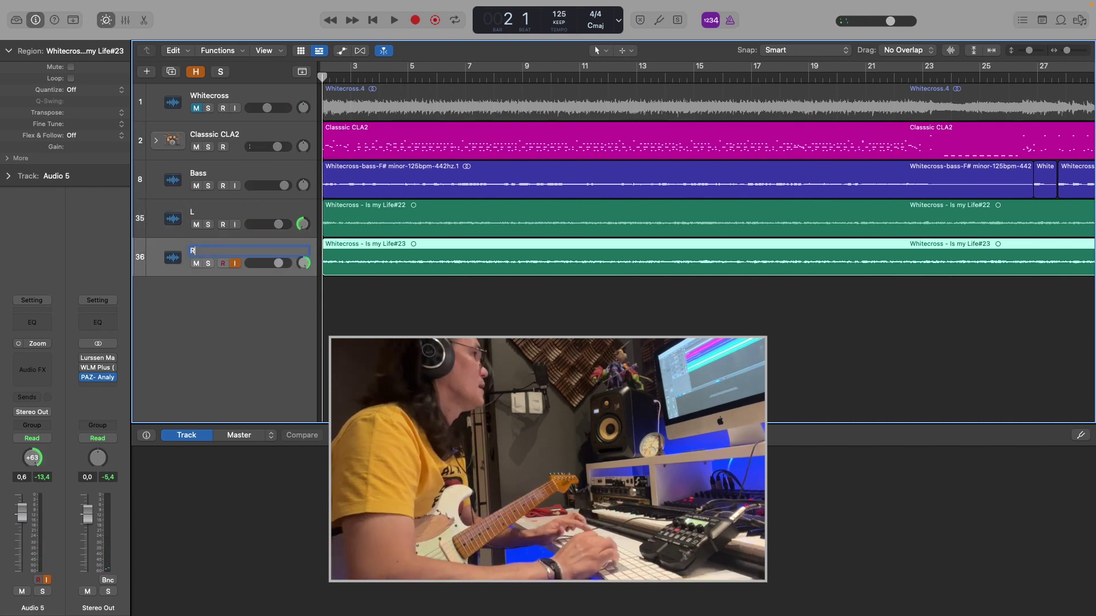
type("R")
key("Return")
Group the L and R tracks into a summing stack and name the stack 01
left_click(178, 223)
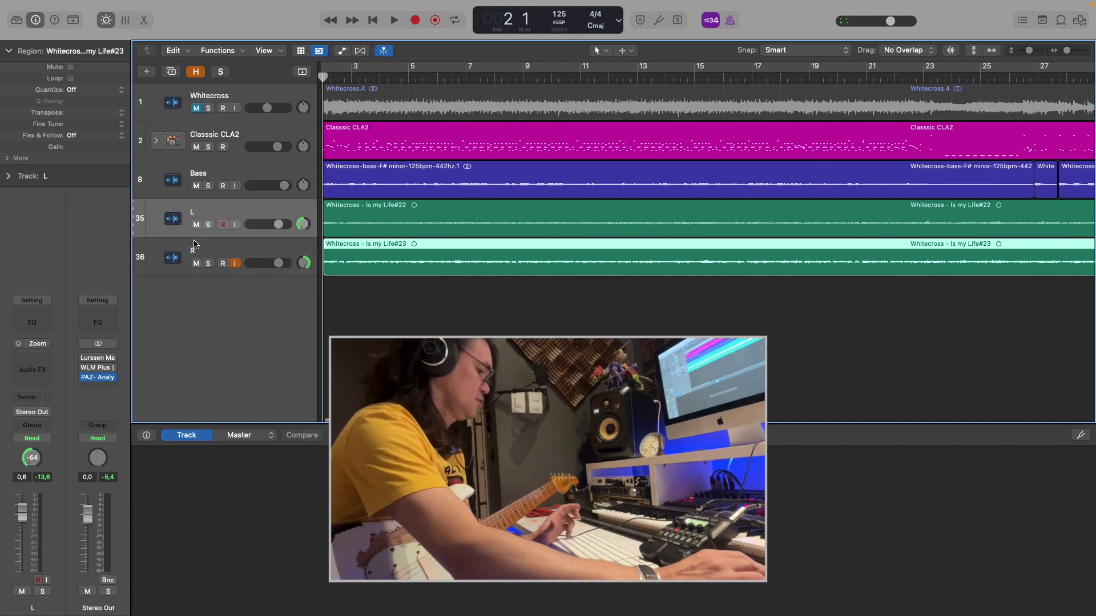
right_click(194, 250)
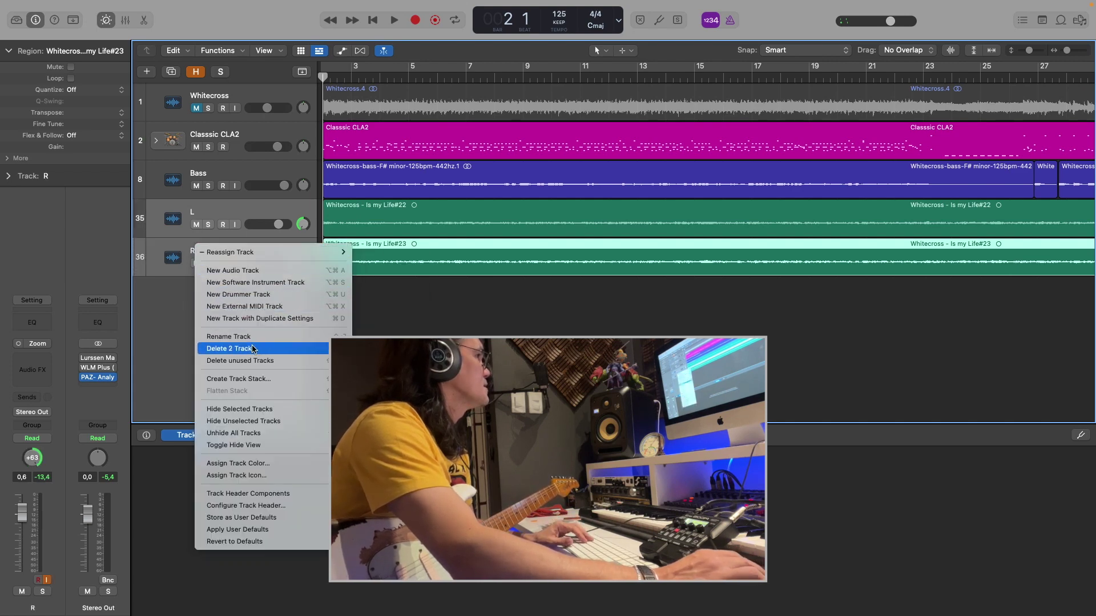
left_click(247, 380)
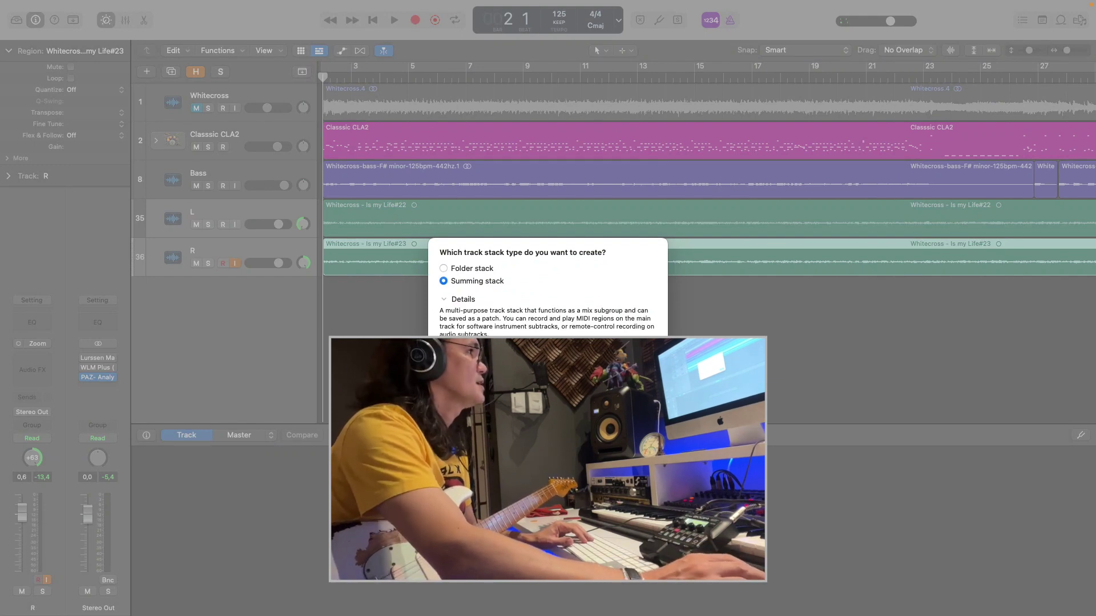
key("Return")
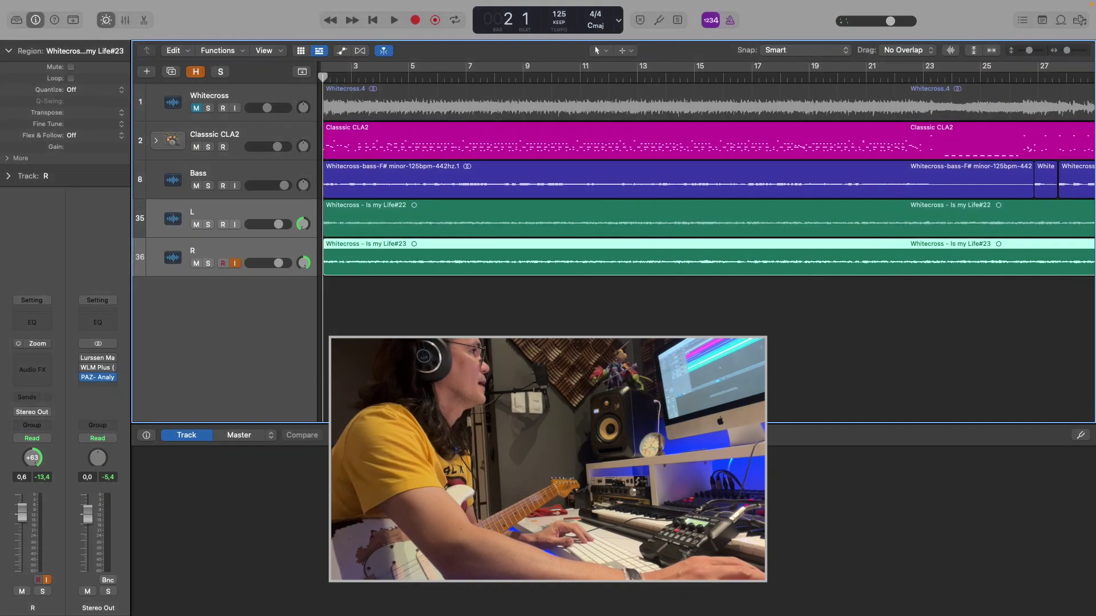
double_click(210, 214)
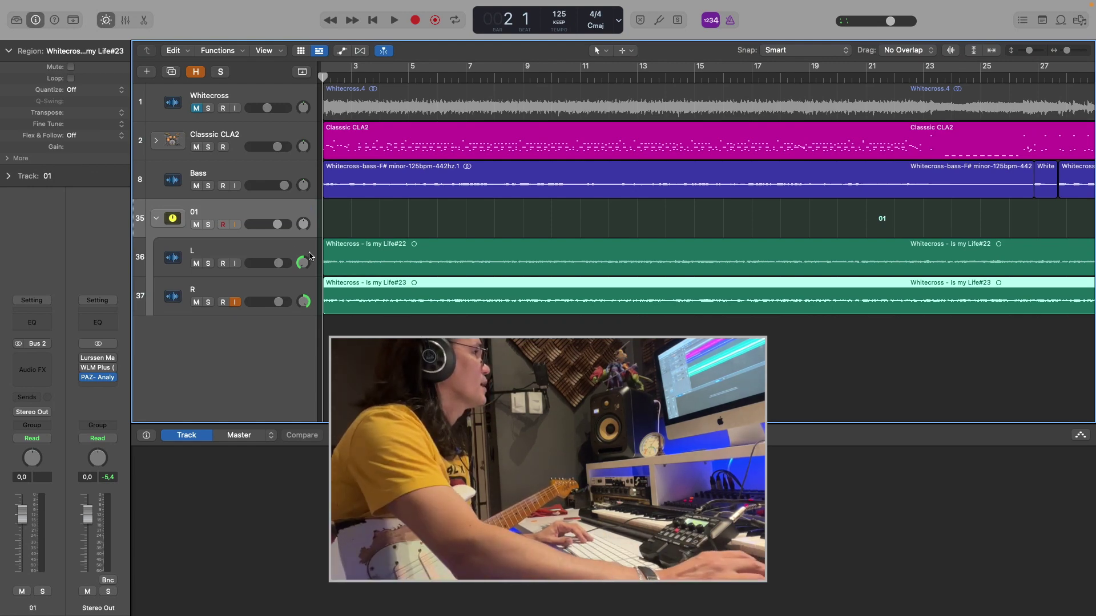
Lower stack 01's volume to -3.9 dB during playback, and collapse the stack
key("space")
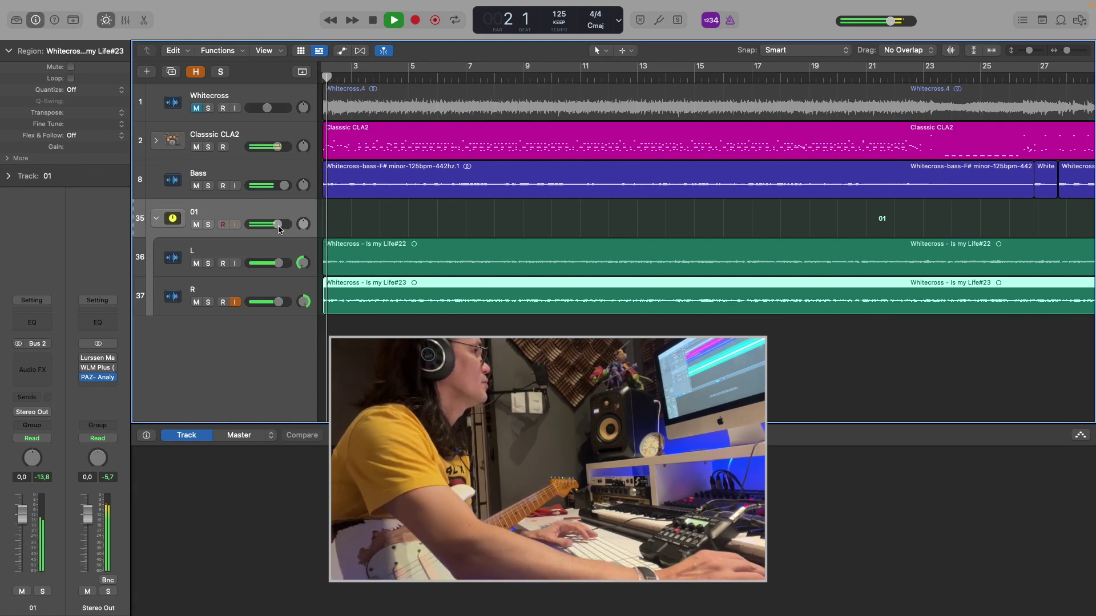
mouse_move(279, 225)
left_mouse_down()
mouse_move(261, 224)
mouse_move(271, 224)
left_mouse_up()
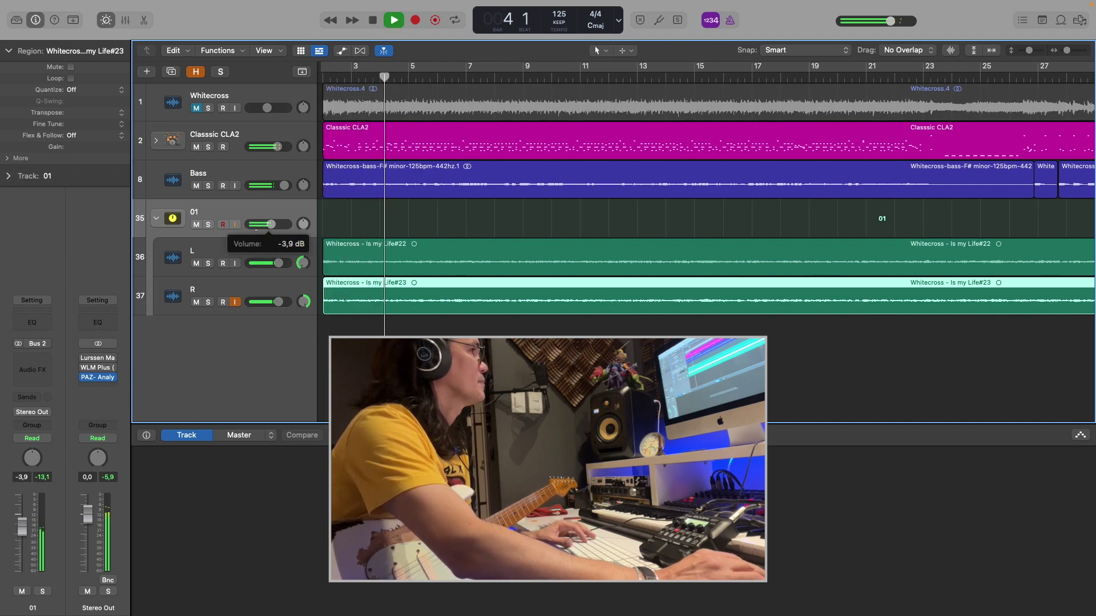
key("space")
left_click(156, 219)
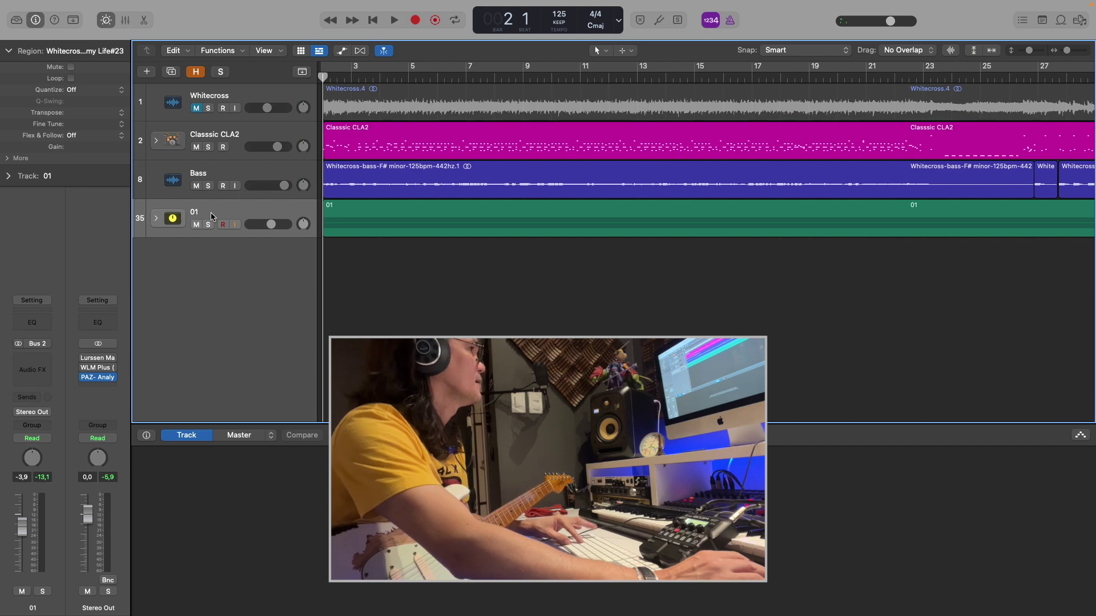
Duplicate stack 01 with its settings, and in the expanded copy switch input monitoring from the R track to the L track
key("super+d")
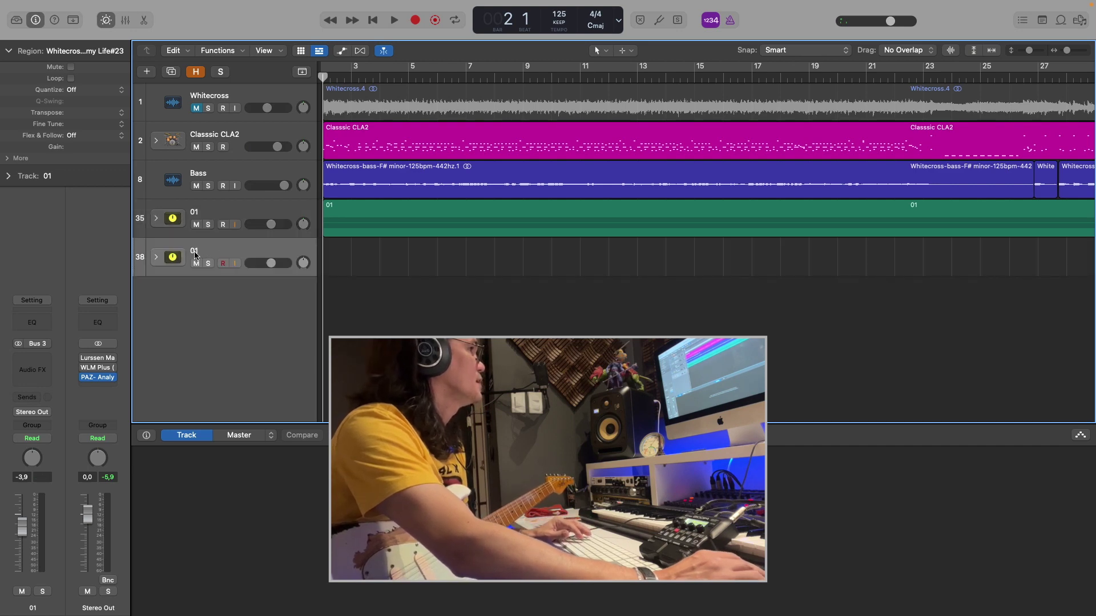
left_click(156, 258)
left_click(213, 294)
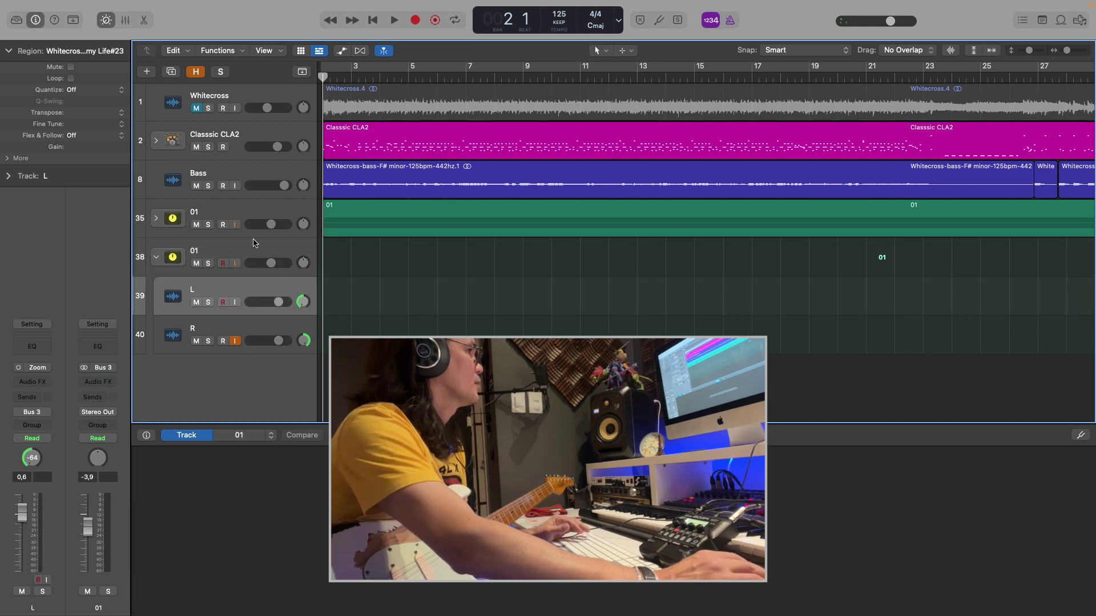
left_click(156, 219)
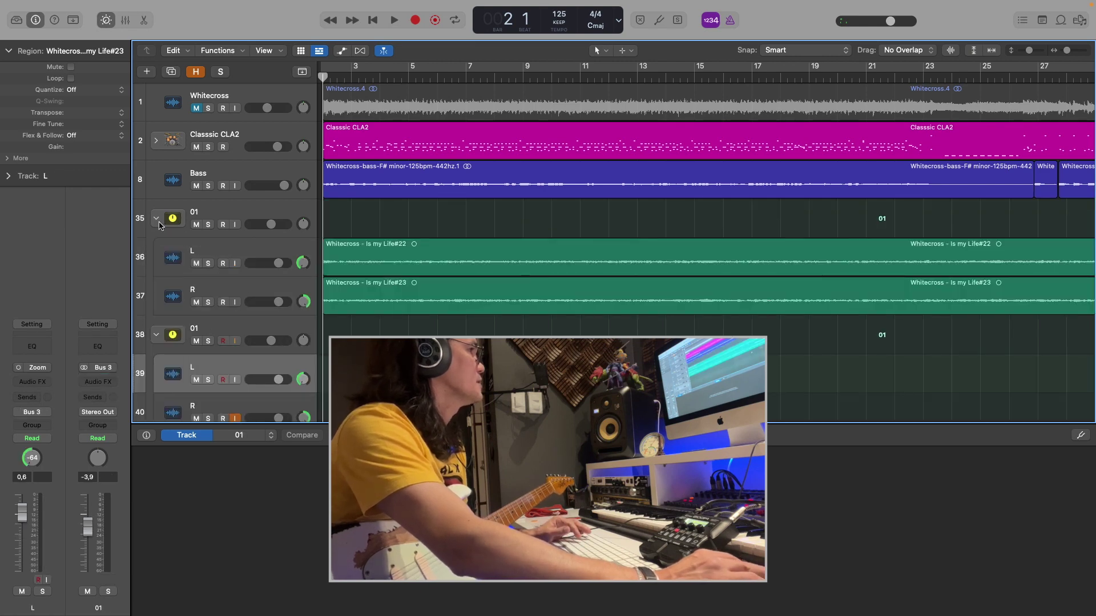
left_click(156, 218)
left_click(247, 329)
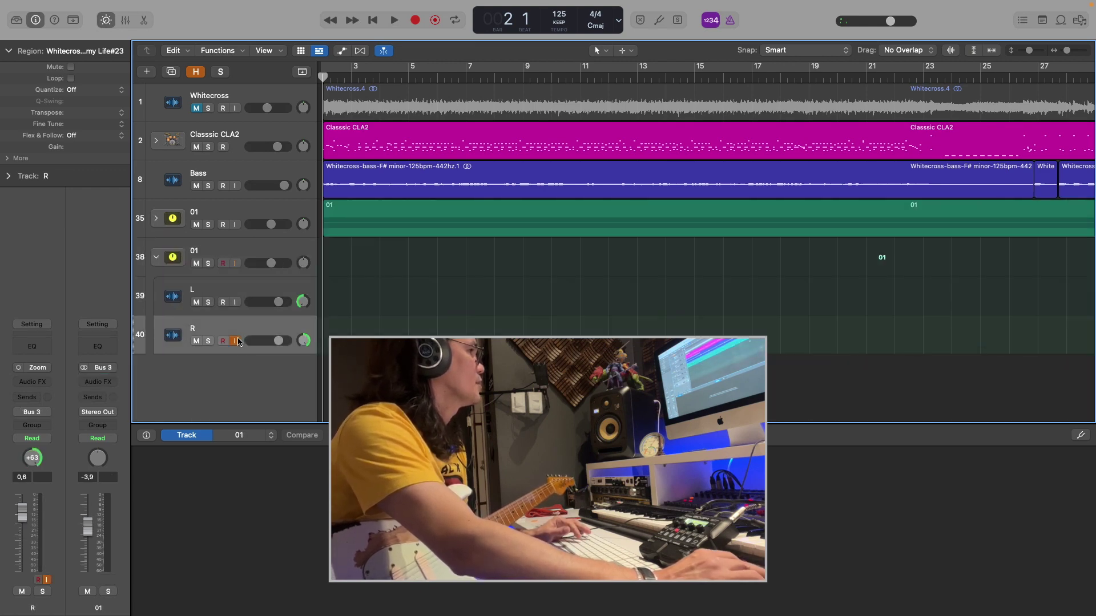
left_click(239, 295)
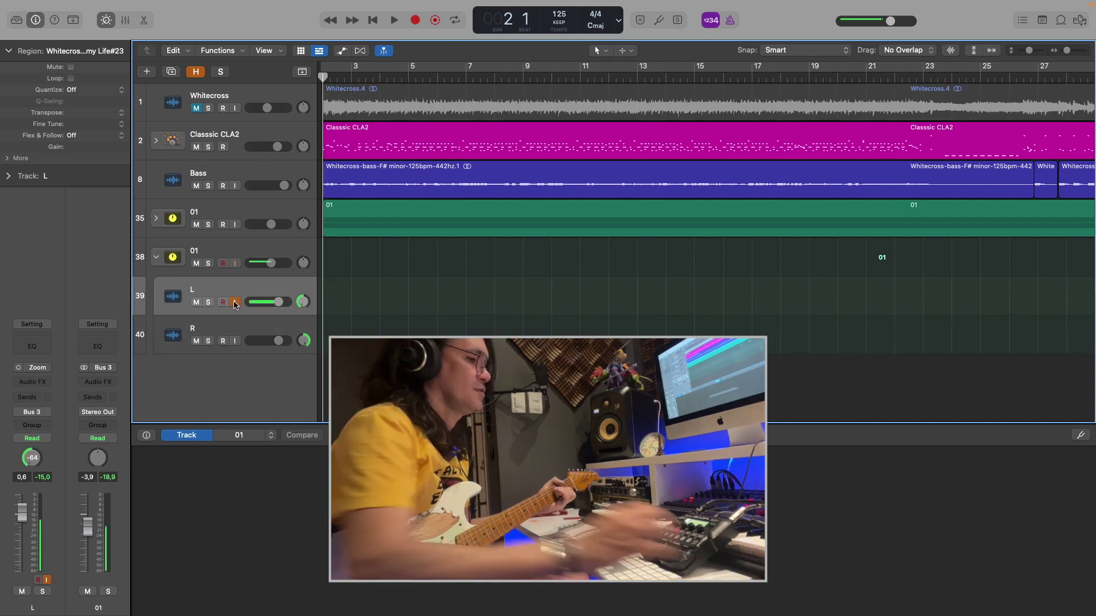
Raise the duplicated stack's volume to -2.1 dB while monitoring both subtracks, and leave input monitoring on only for L
left_click(234, 341)
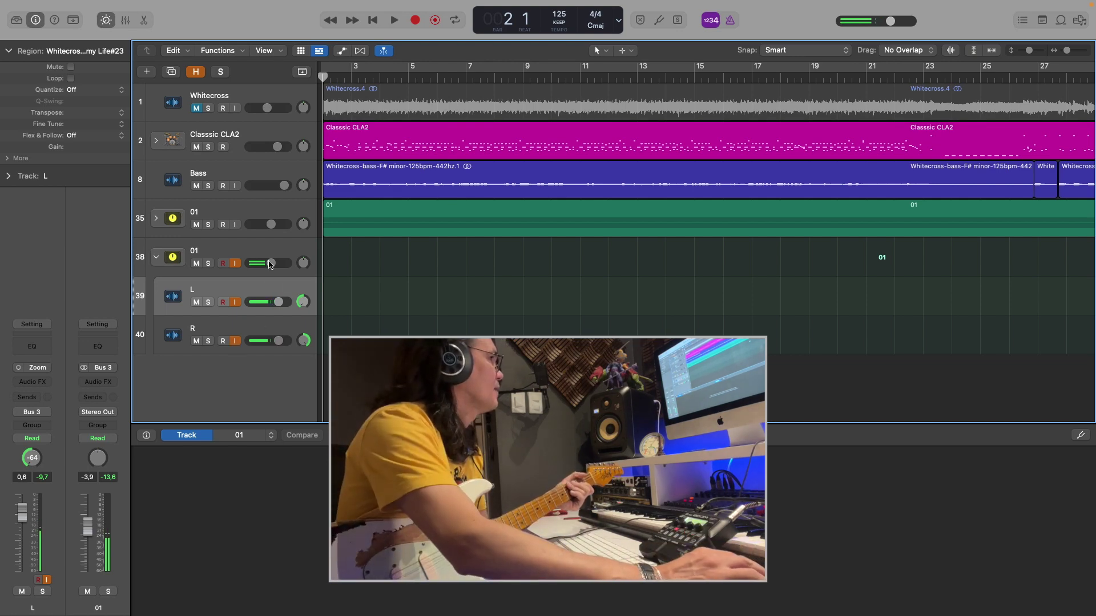
mouse_move(272, 265)
left_click_drag(272, 264, 282, 264)
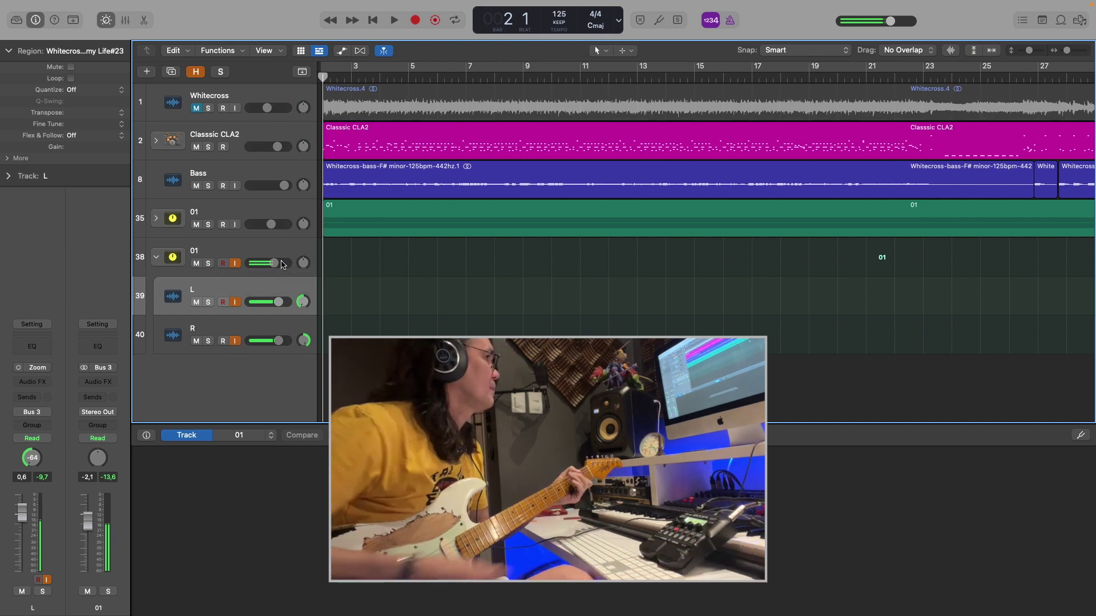
left_click(234, 264)
left_click(235, 303)
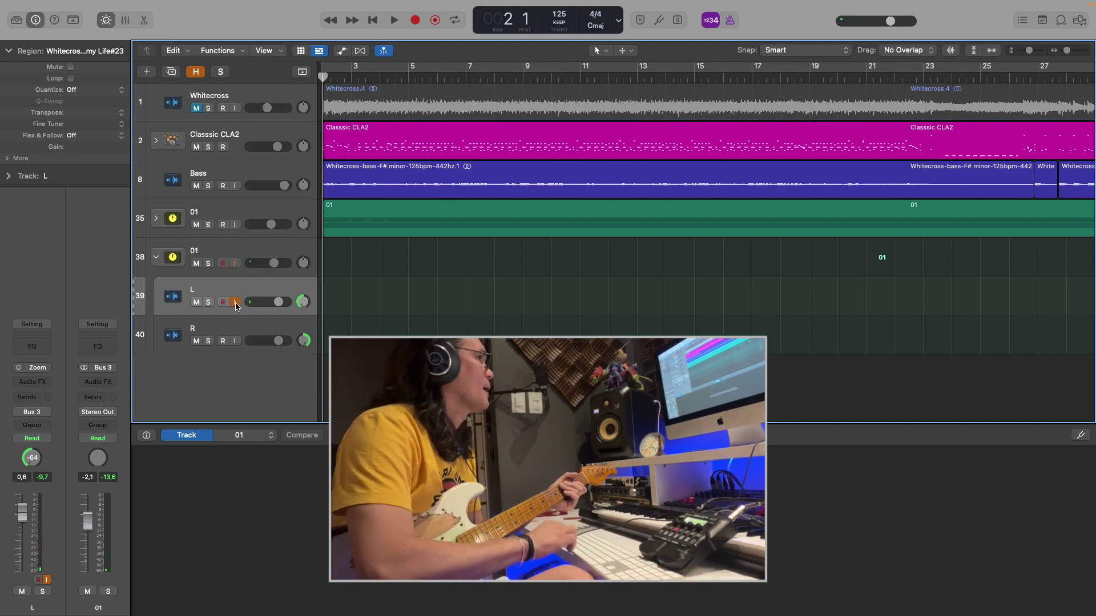
Record a guitar take from bar 2 on the duplicated stack's L track, and another on its R track with input monitoring on
key("space")
key("space")
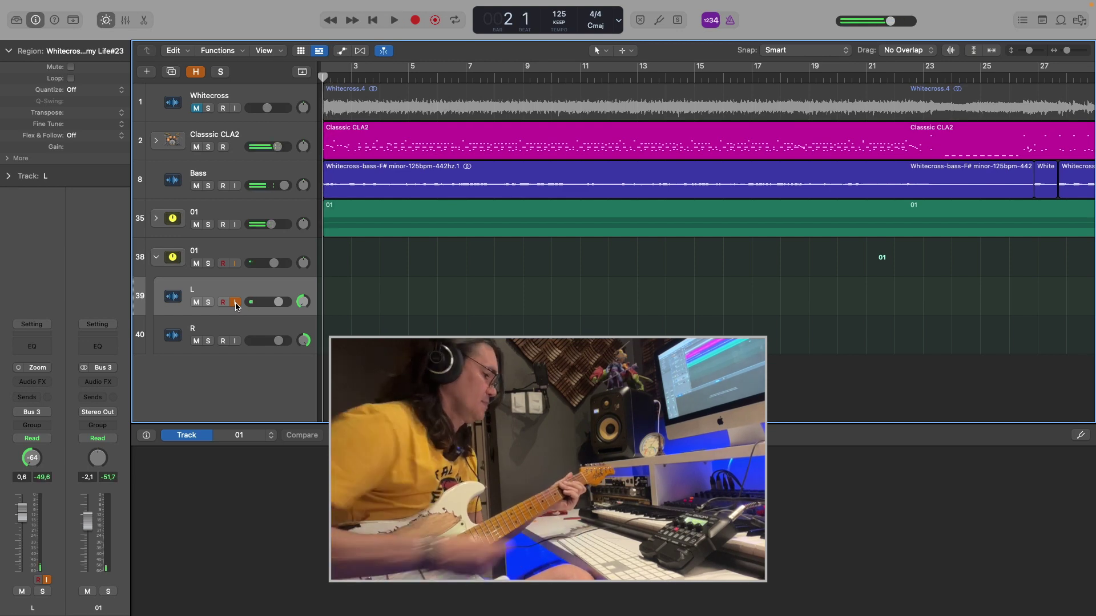
key("r")
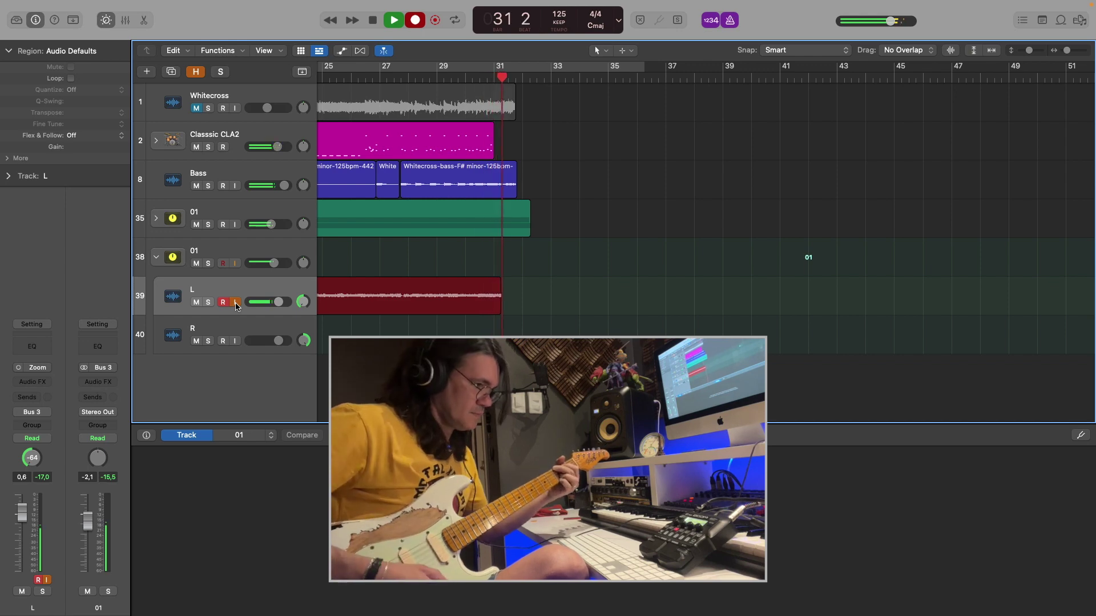
key("space")
left_click(234, 341)
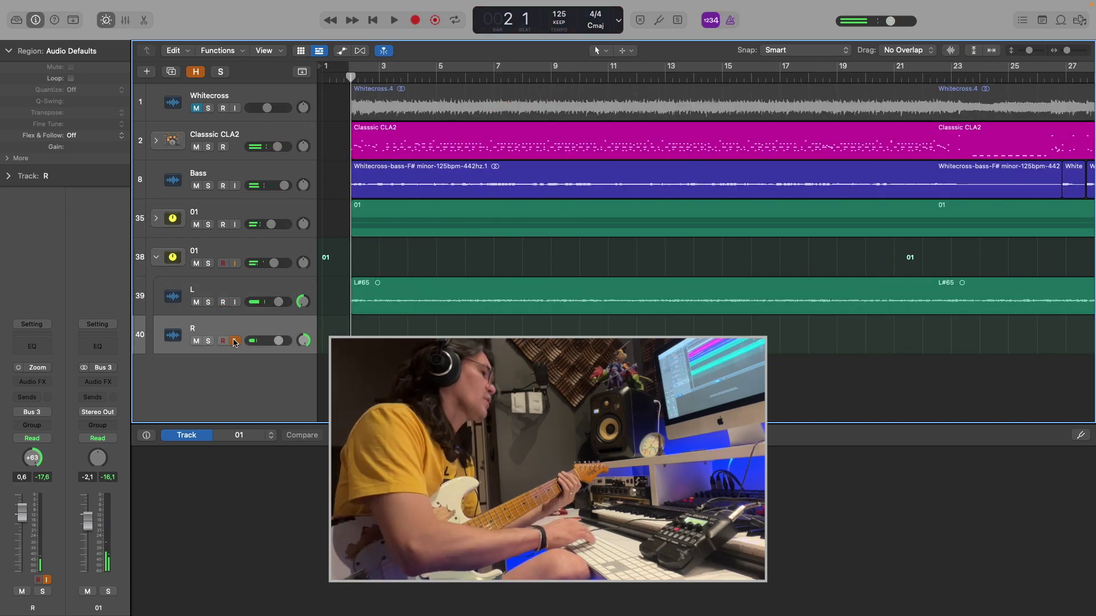
key("r")
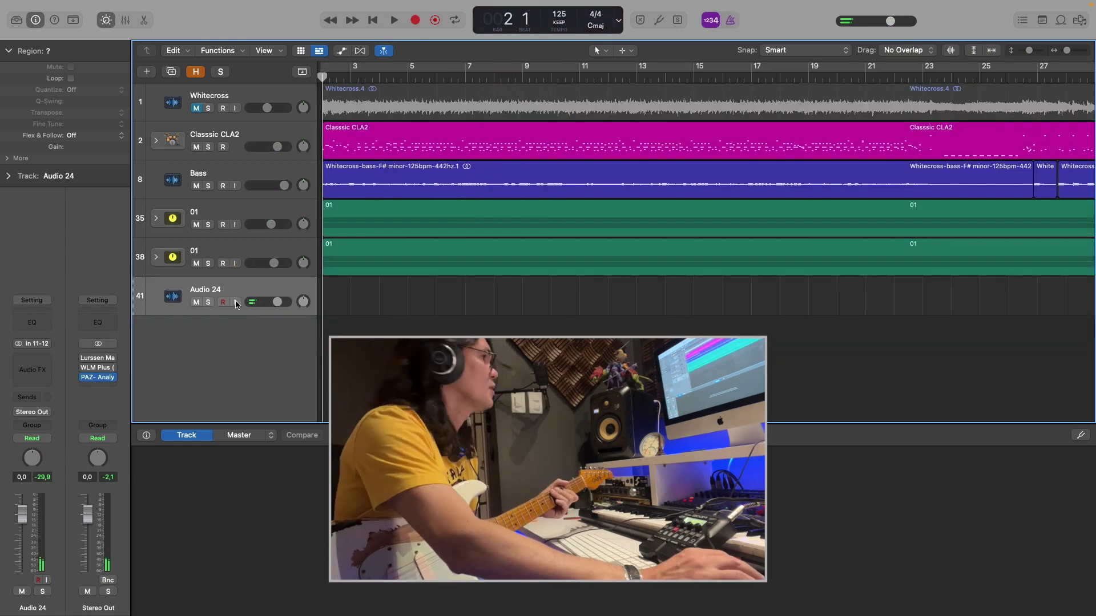
Turn on input monitoring for Audio 24, and briefly play the mix from bar 2
left_click(235, 303)
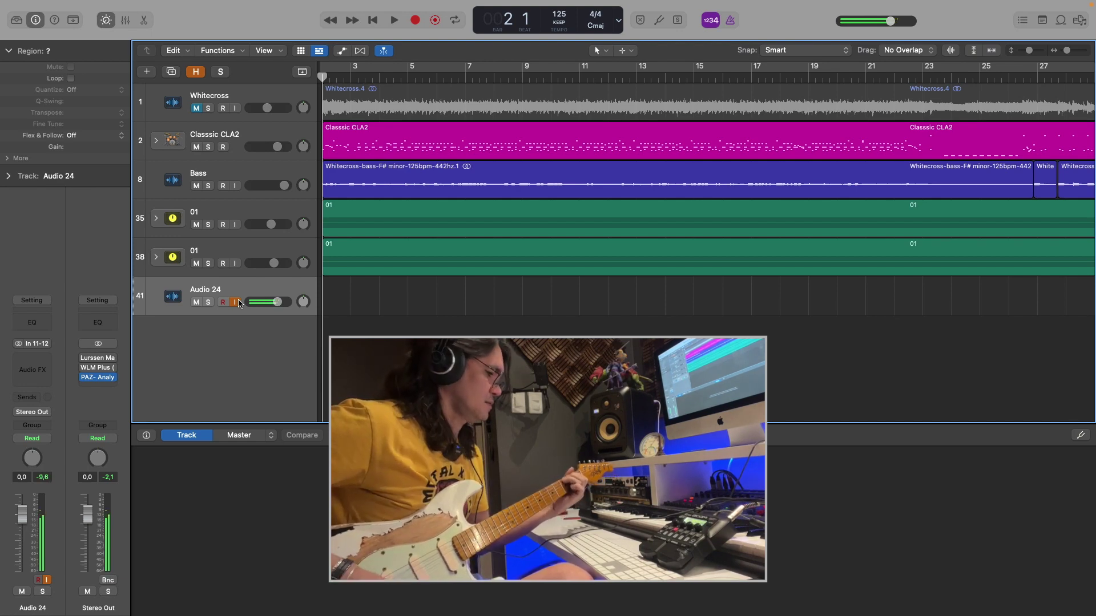
key("space")
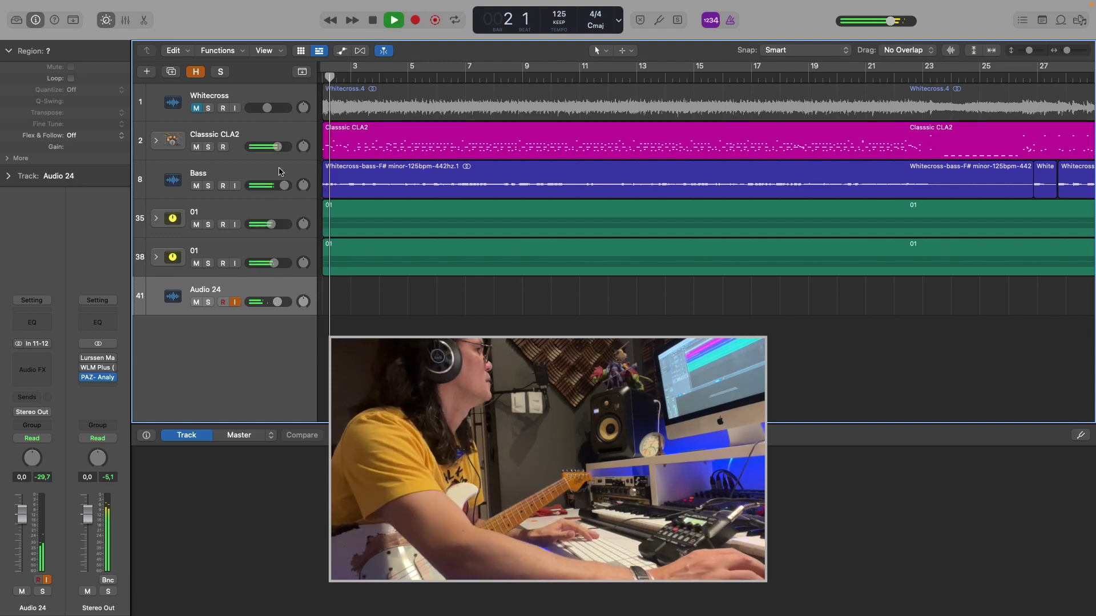
key("space")
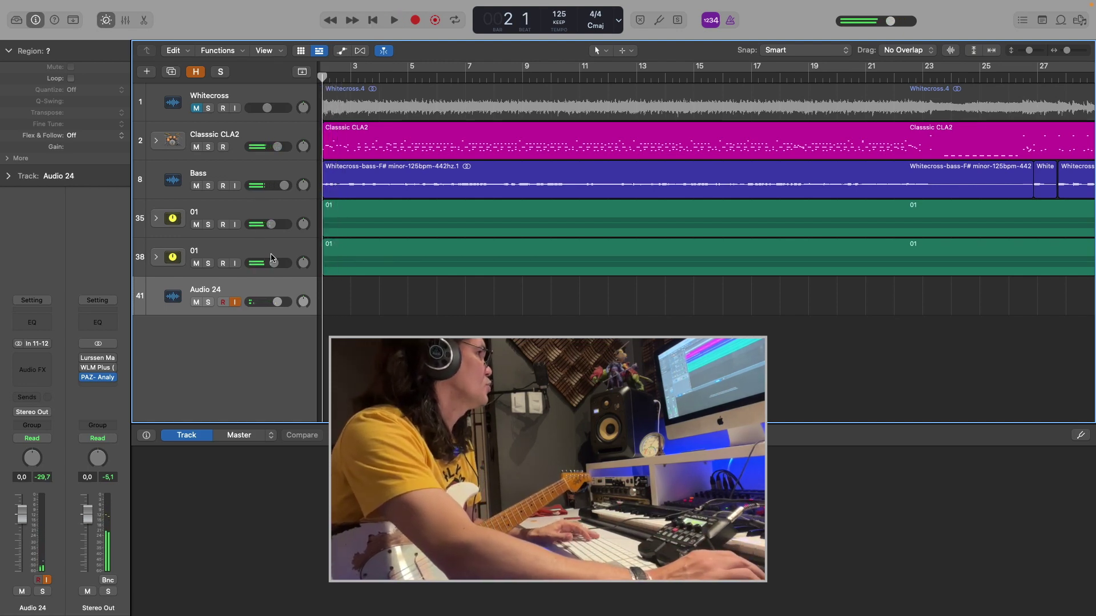
Lower the volumes of both 01 stacks during playback to rebalance them against the drums and bass
key("space")
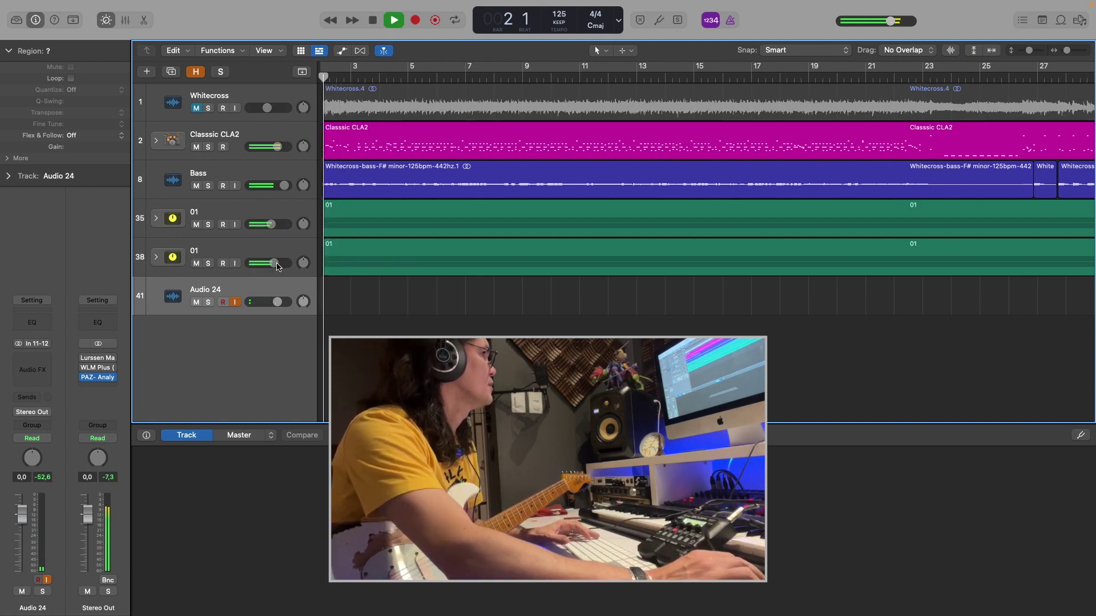
left_click_drag(276, 266, 271, 266)
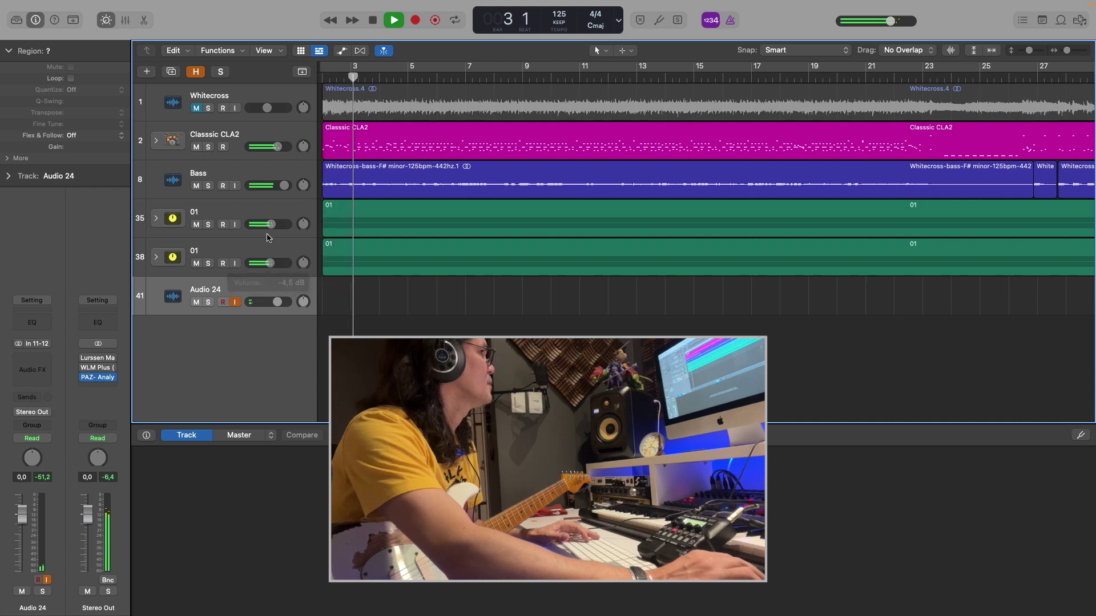
left_click_drag(271, 224, 268, 224)
left_click_drag(270, 268, 268, 268)
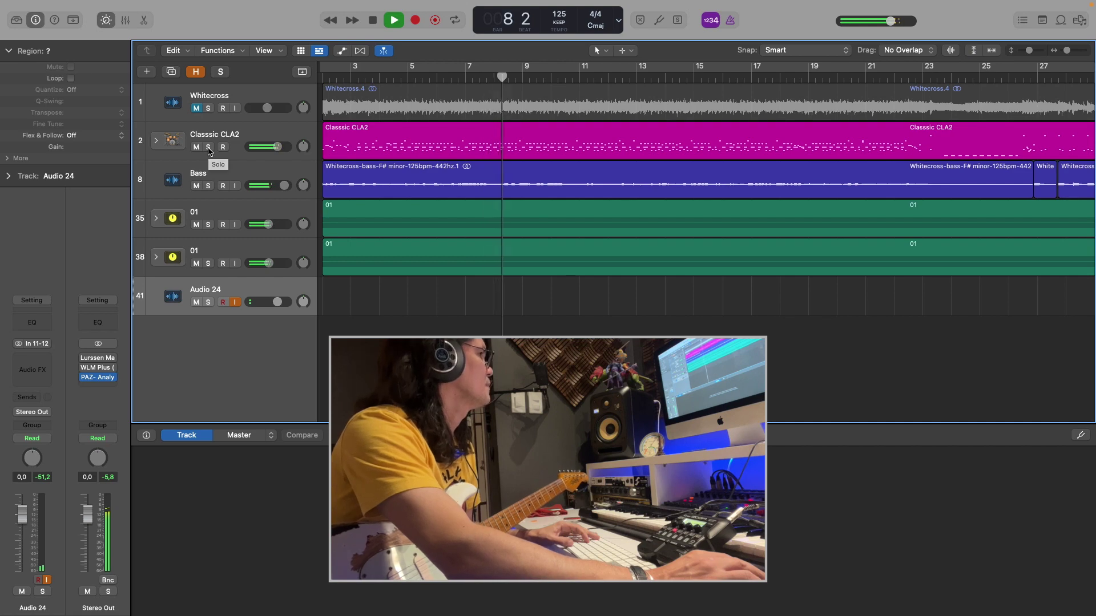
mouse_move(268, 231)
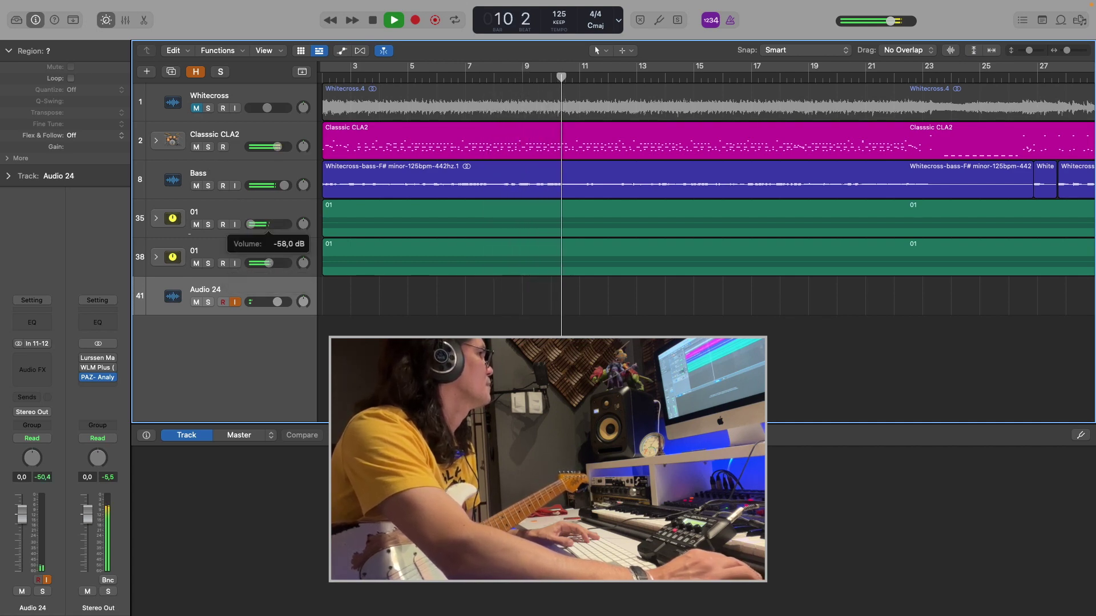
mouse_move(267, 224)
left_mouse_down()
mouse_move(277, 224)
mouse_move(263, 225)
left_mouse_up()
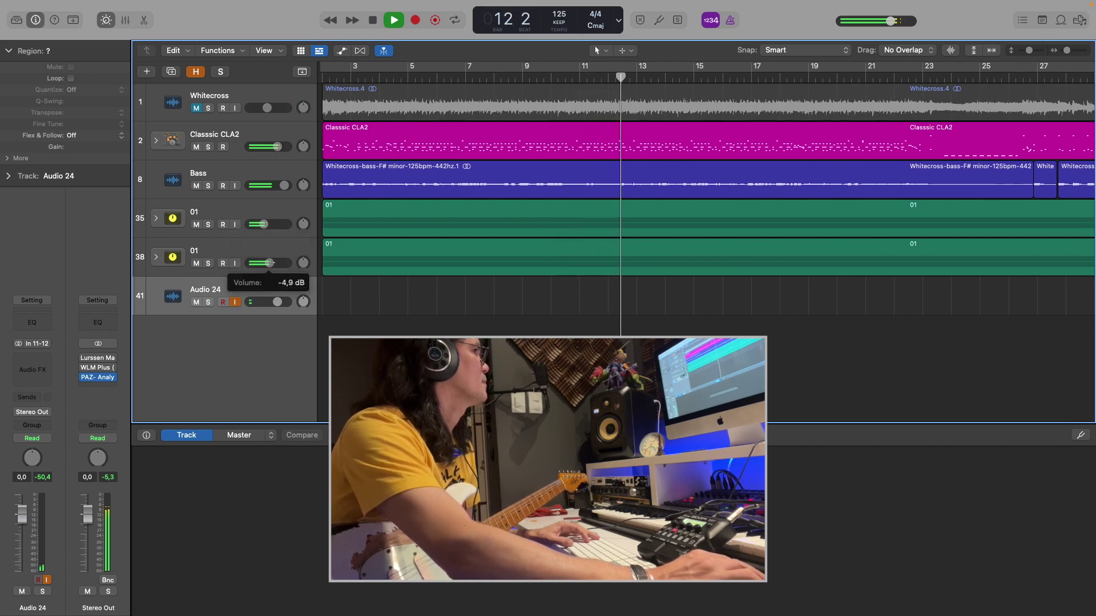
left_click_drag(268, 263, 267, 263)
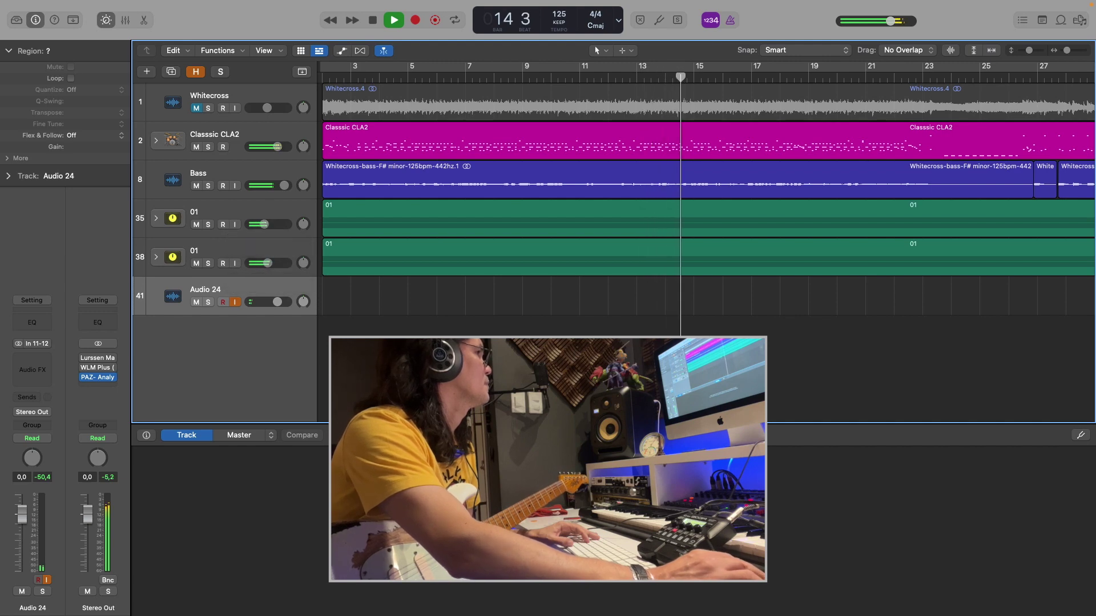
left_click_drag(255, 226, 270, 226)
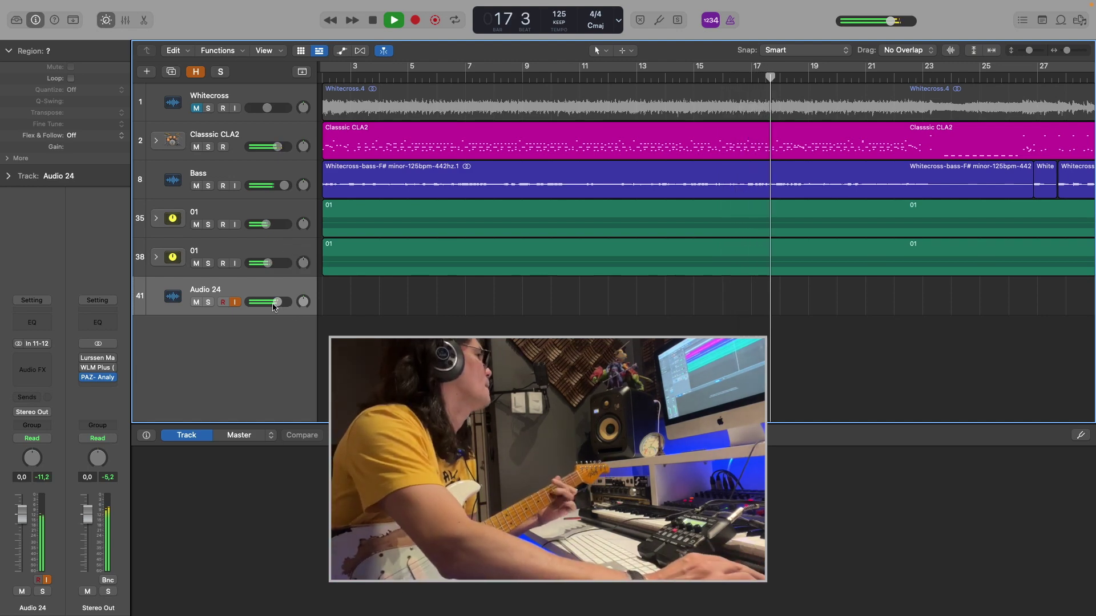
Lower Audio 24's volume to -2.1 dB, and record a guitar take on it from bar 2
left_click_drag(277, 302, 273, 301)
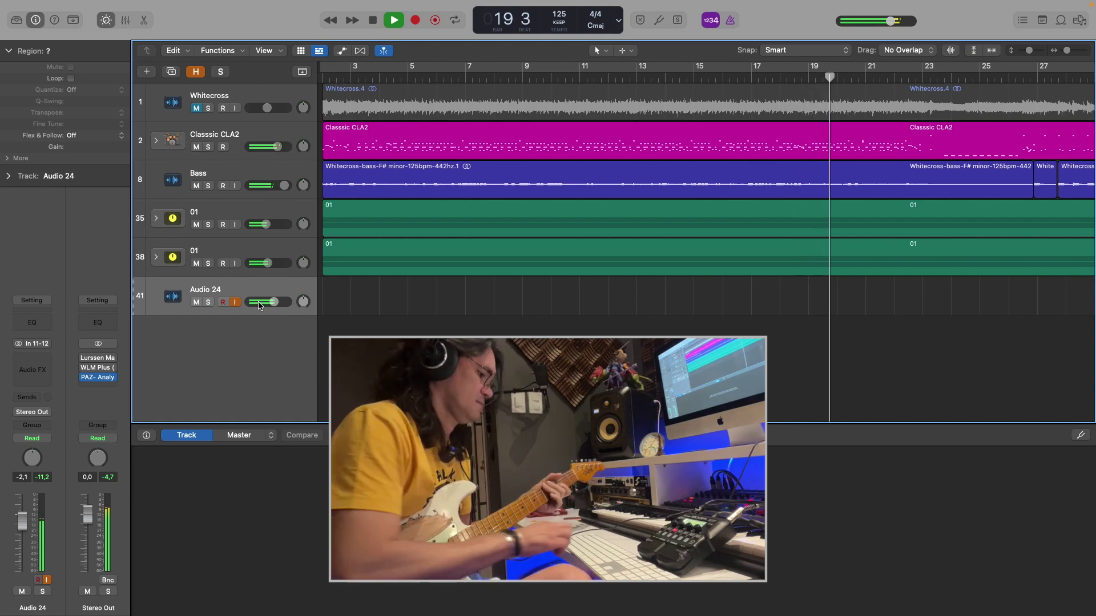
key("space")
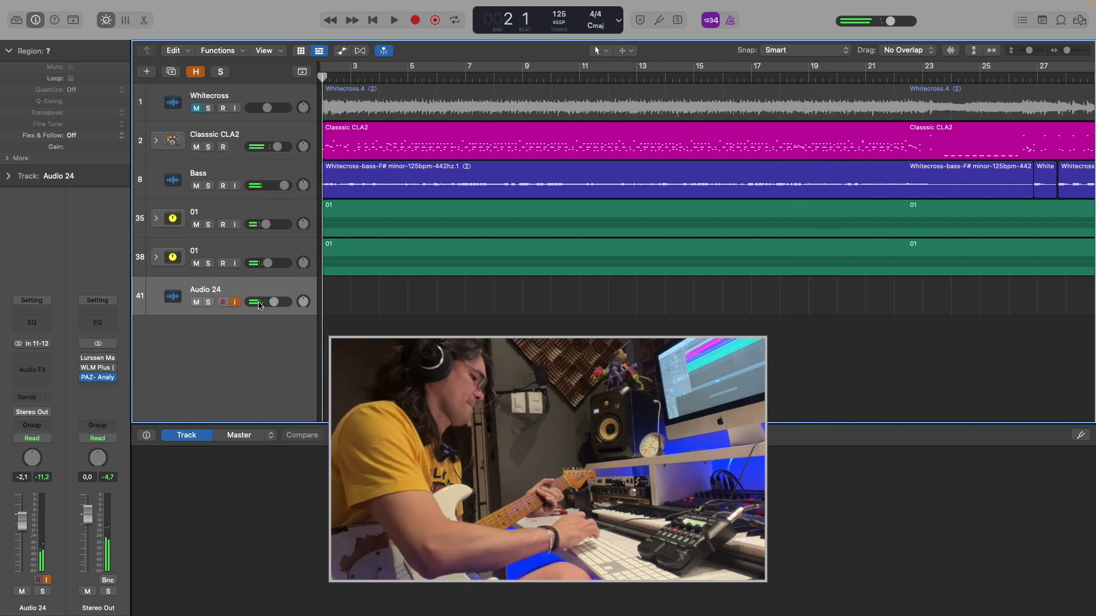
key("r")
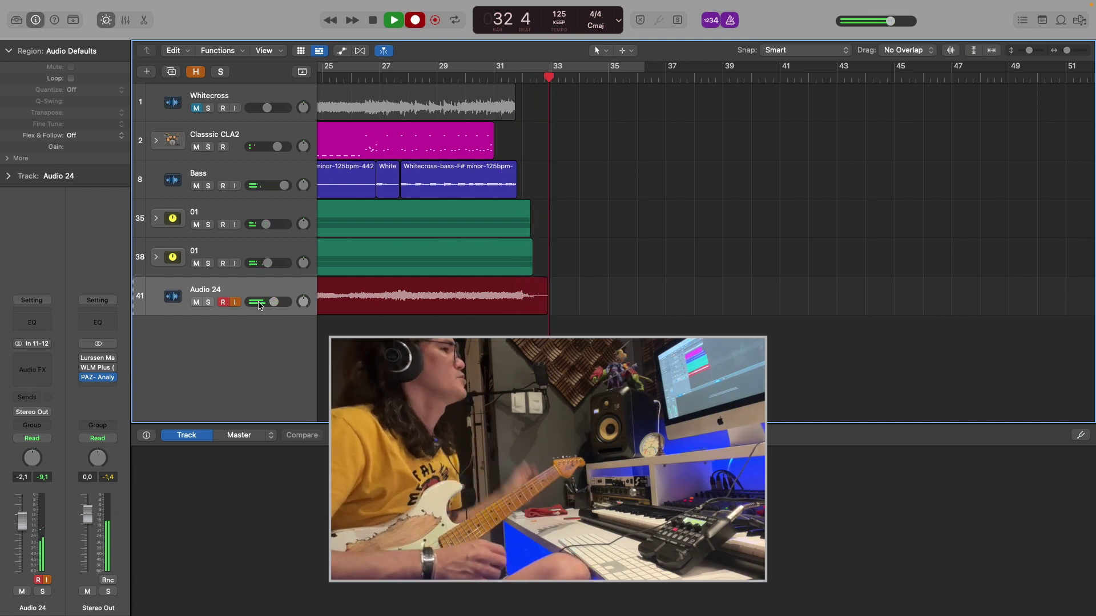
key("space")
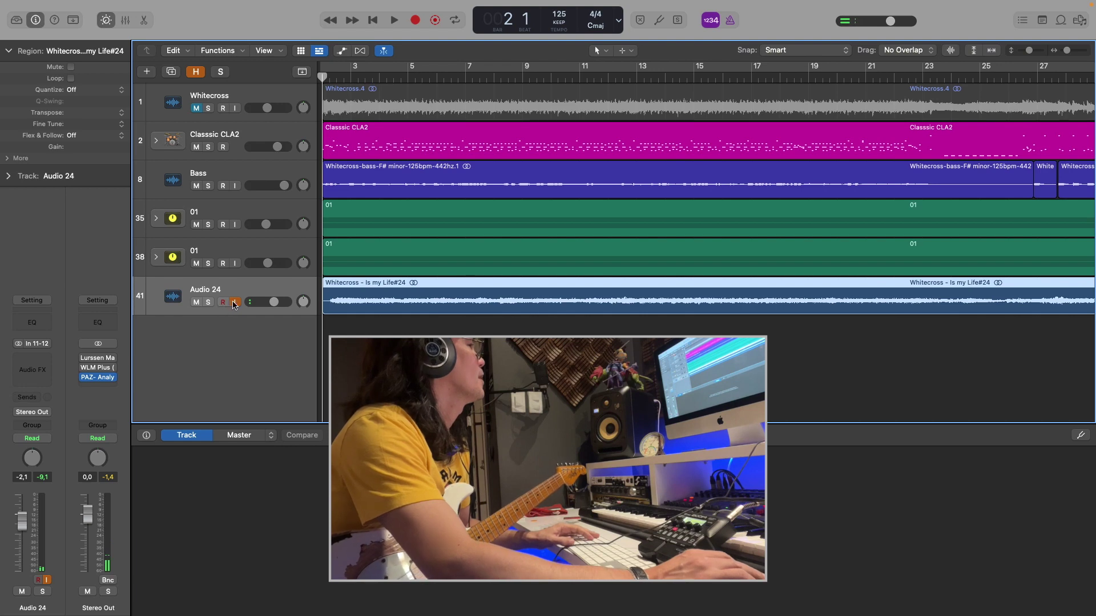
Turn off input monitoring on Audio 24, and play back the recorded take with the full mix
left_click(235, 302)
key("space")
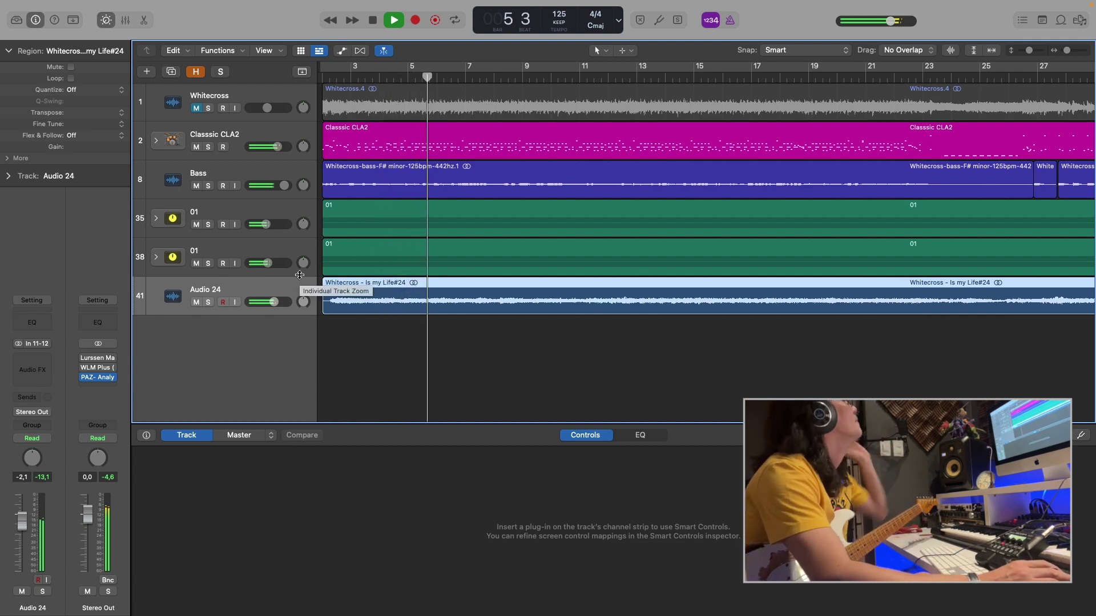
key("space")
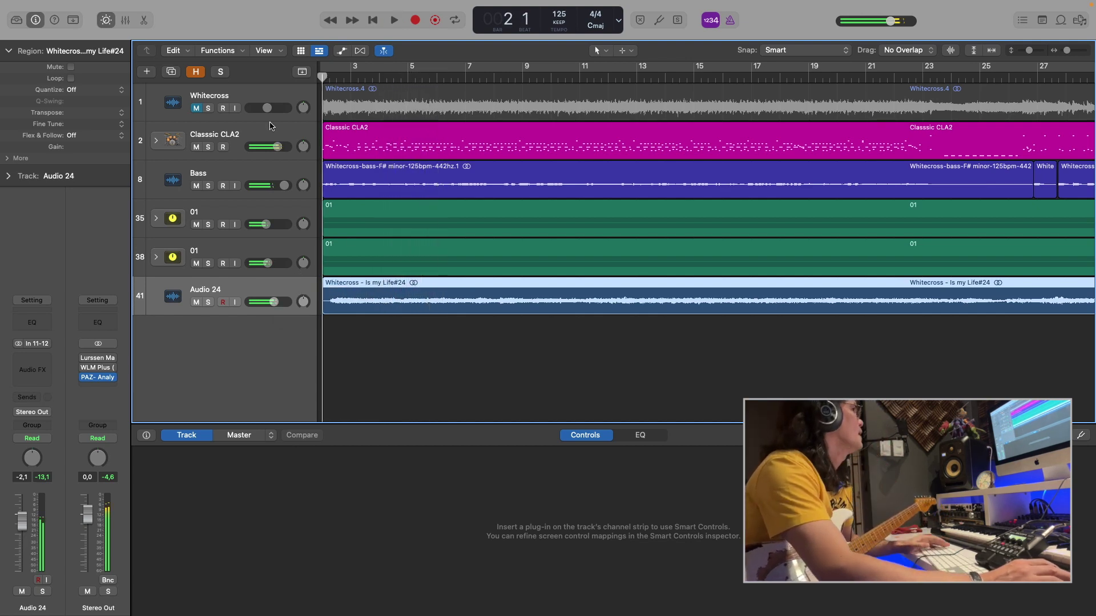
Solo the Classsic CLA2 drums, and examine their spectrum in the Stereo Out's PAZ Analyzer with its memory cleared
left_click(214, 142)
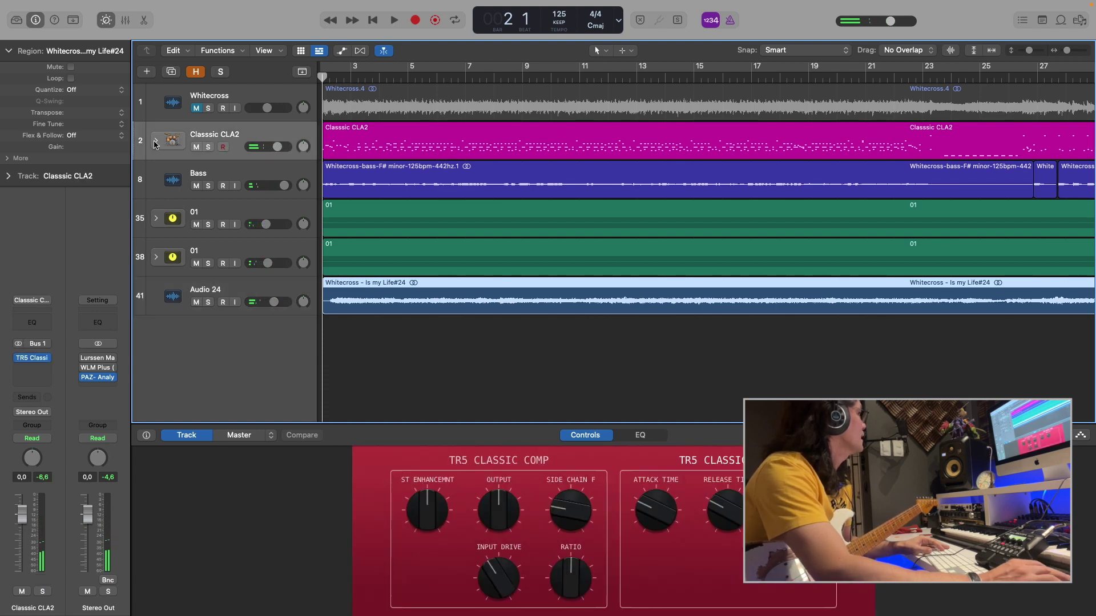
left_click(208, 147)
left_click(100, 378)
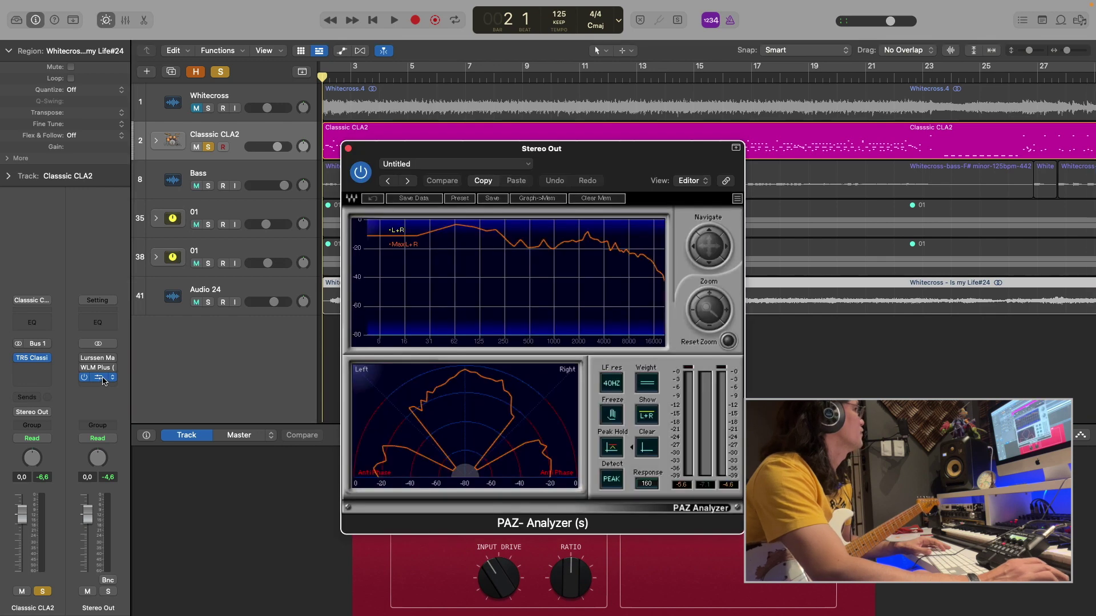
key("space")
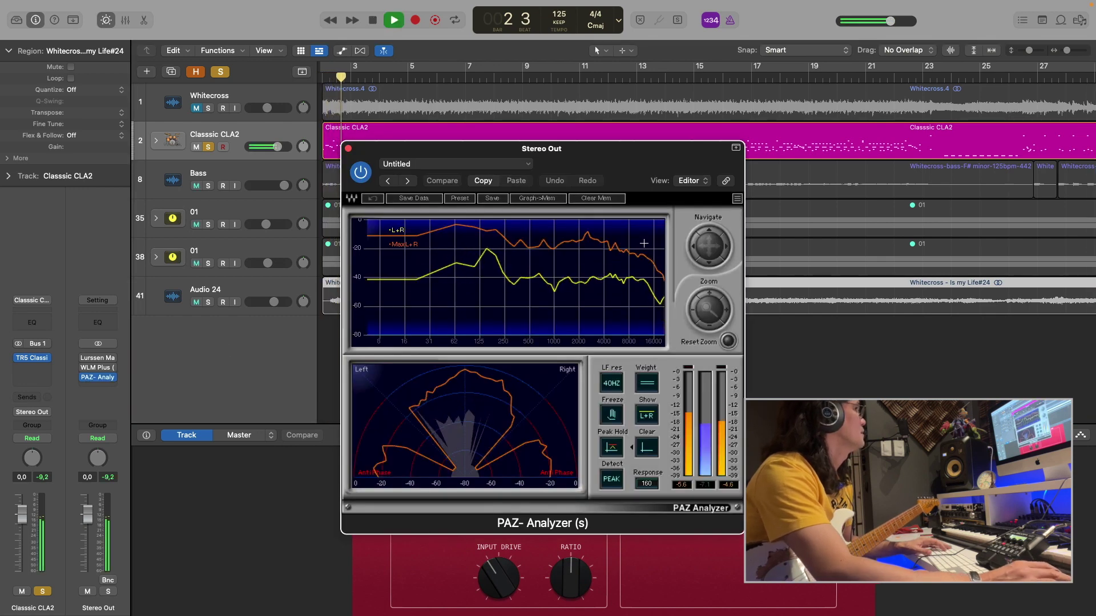
left_click(595, 199)
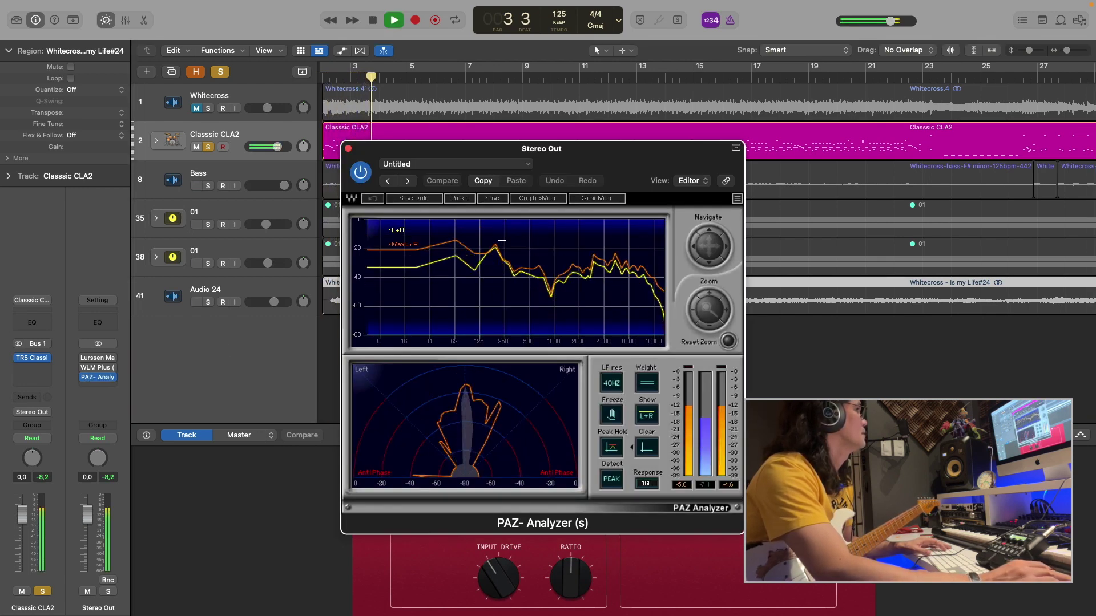
key("space")
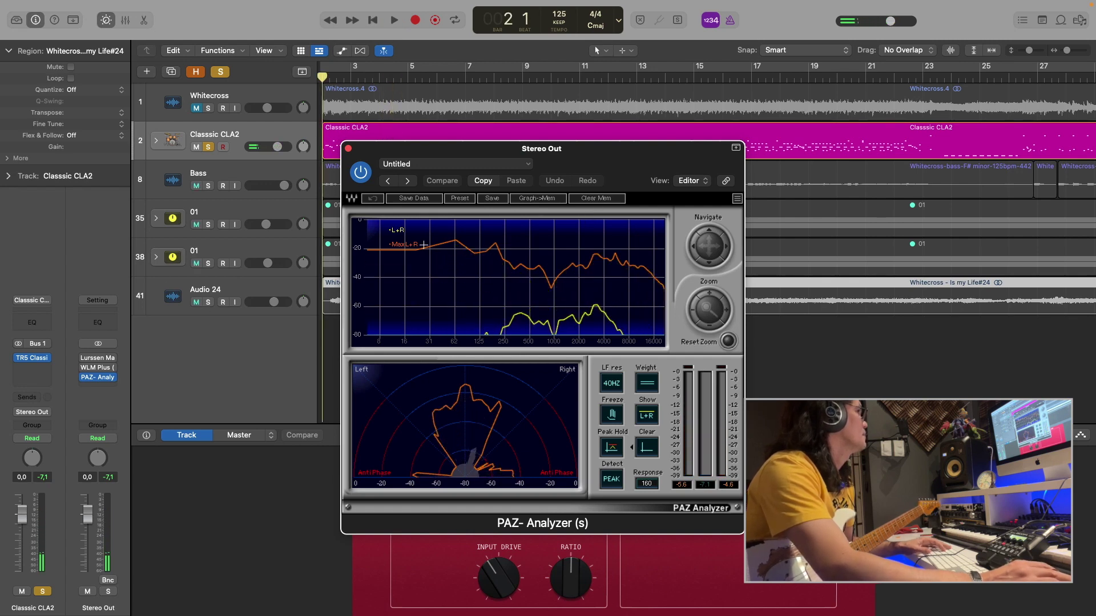
mouse_move(475, 243)
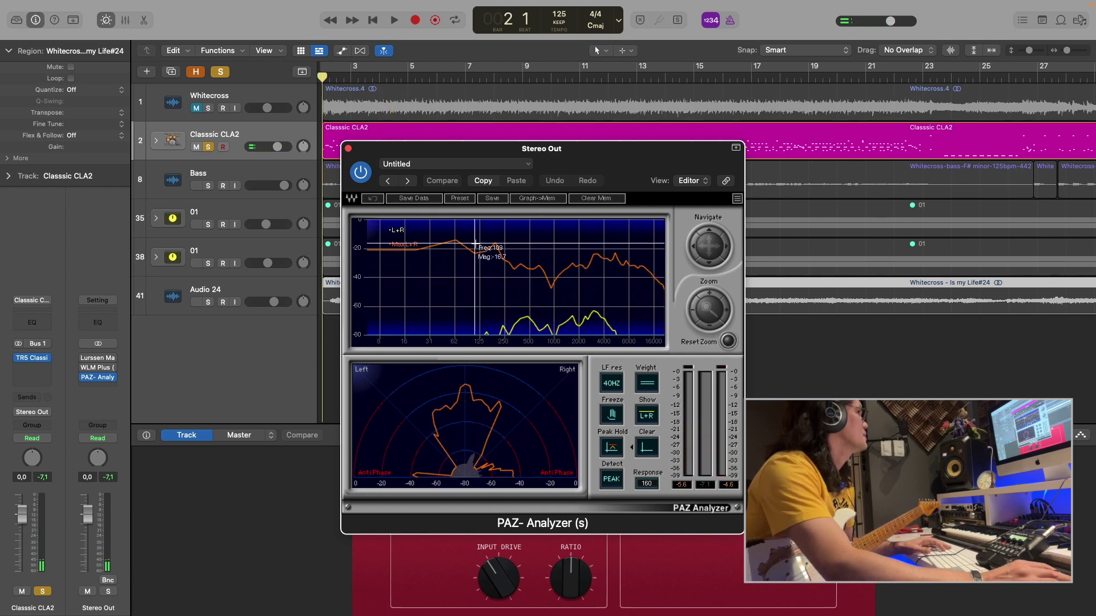
Solo Audio 24 instead of the drums, and examine its spectrum during playback with the analyzer memory cleared
left_click(202, 290)
left_click(208, 302)
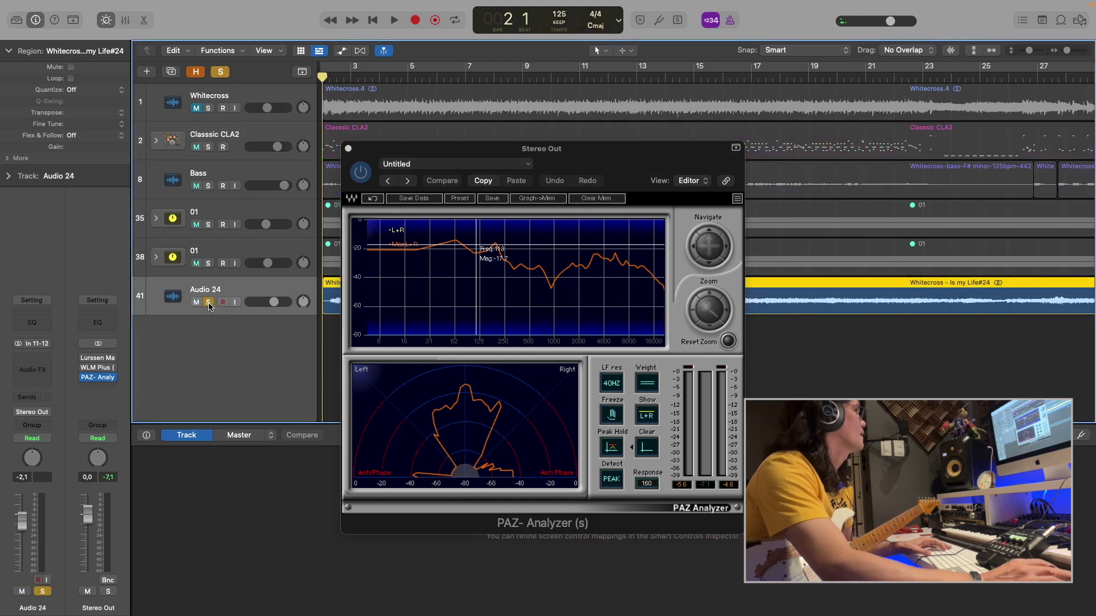
key("space")
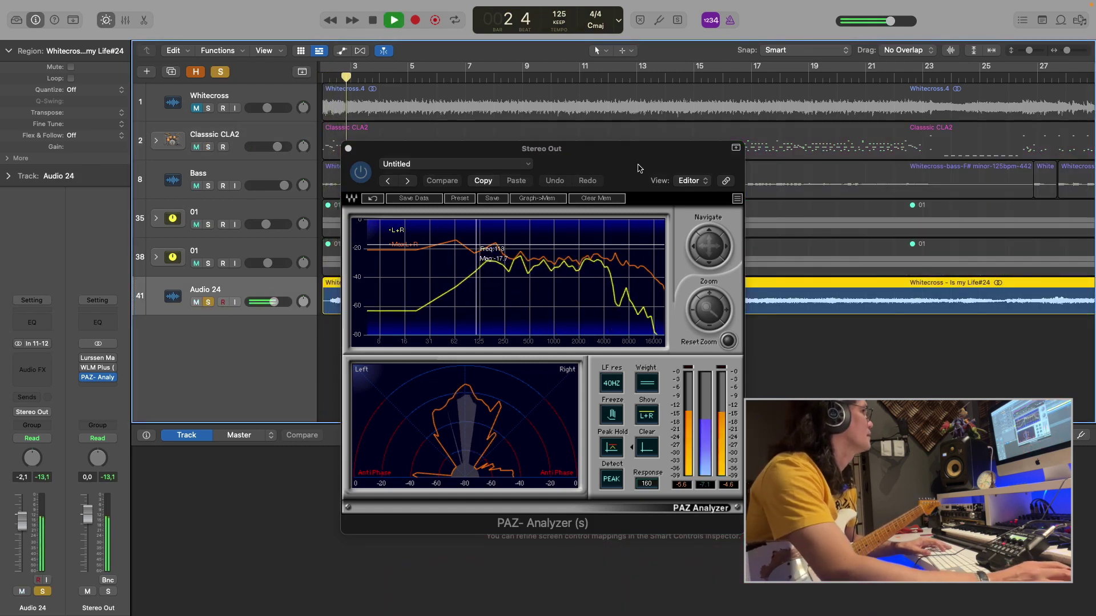
left_click_drag(604, 215, 661, 223)
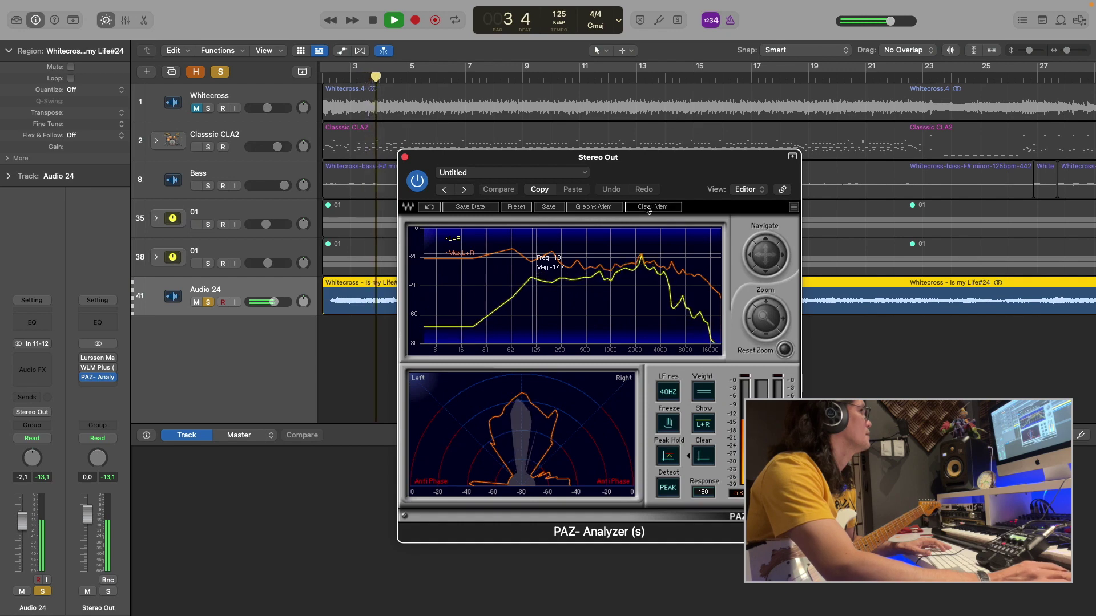
left_click(653, 207)
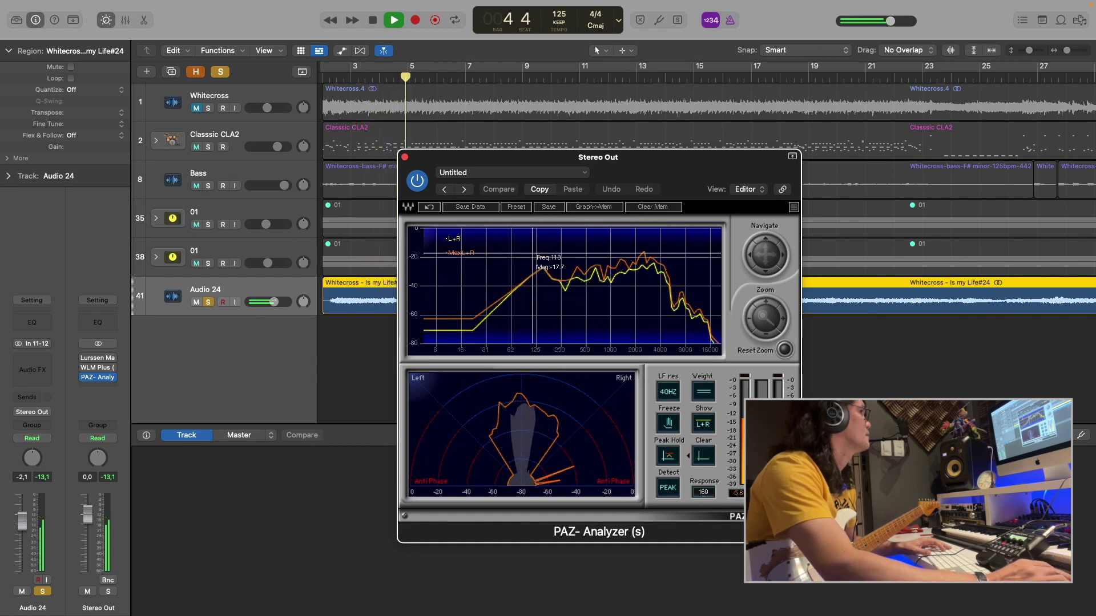
Lower Audio 24's volume to -2.3 dB while checking the analyzer, and release its solo after stopping playback
left_click_drag(260, 303, 257, 303)
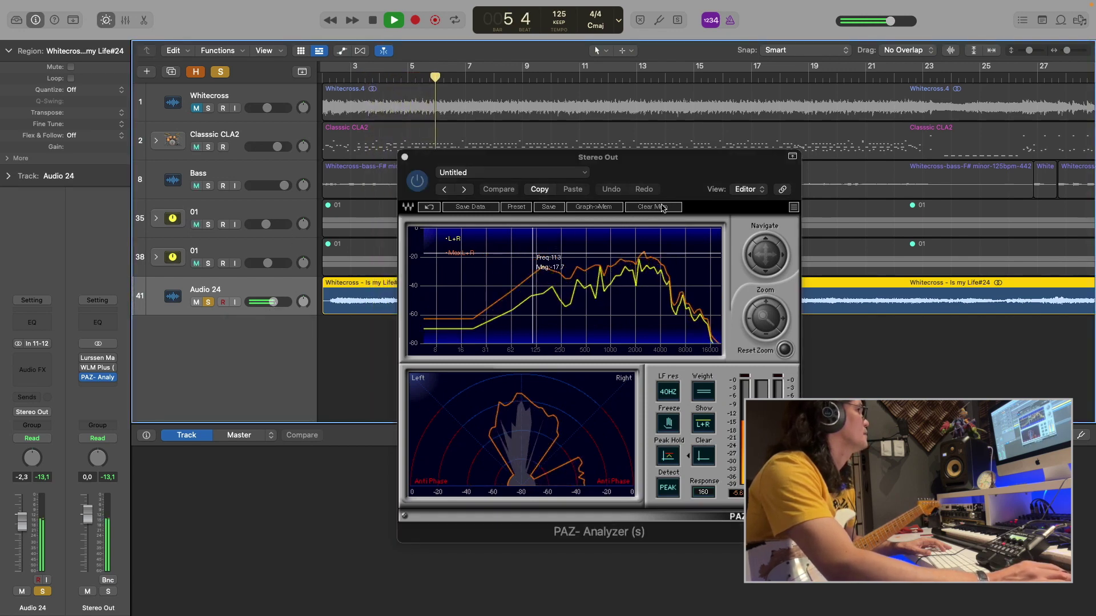
left_click(540, 268)
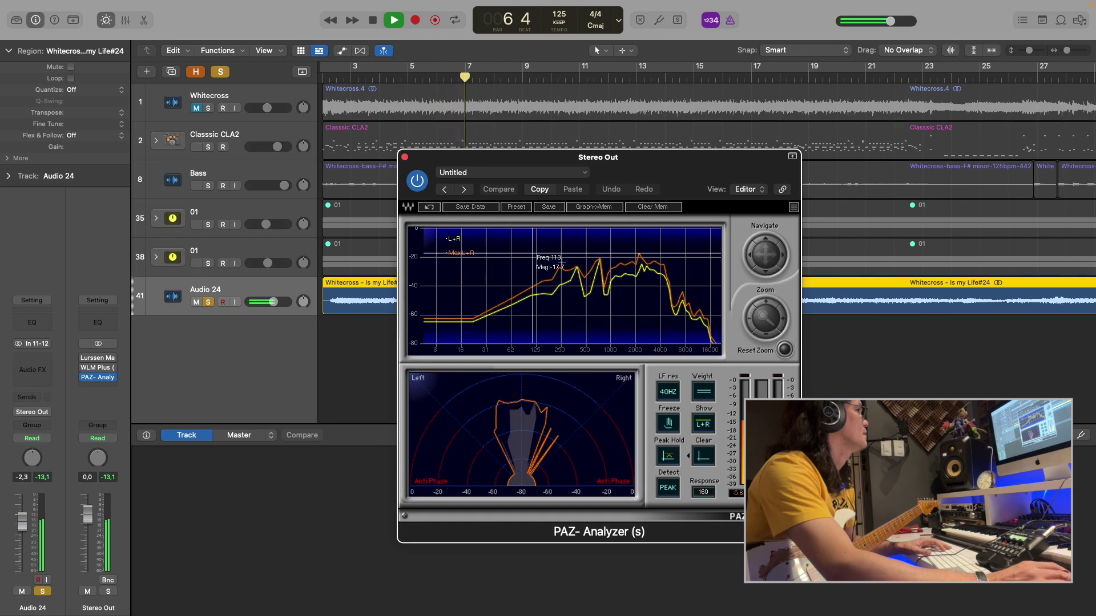
key("space")
left_click(209, 303)
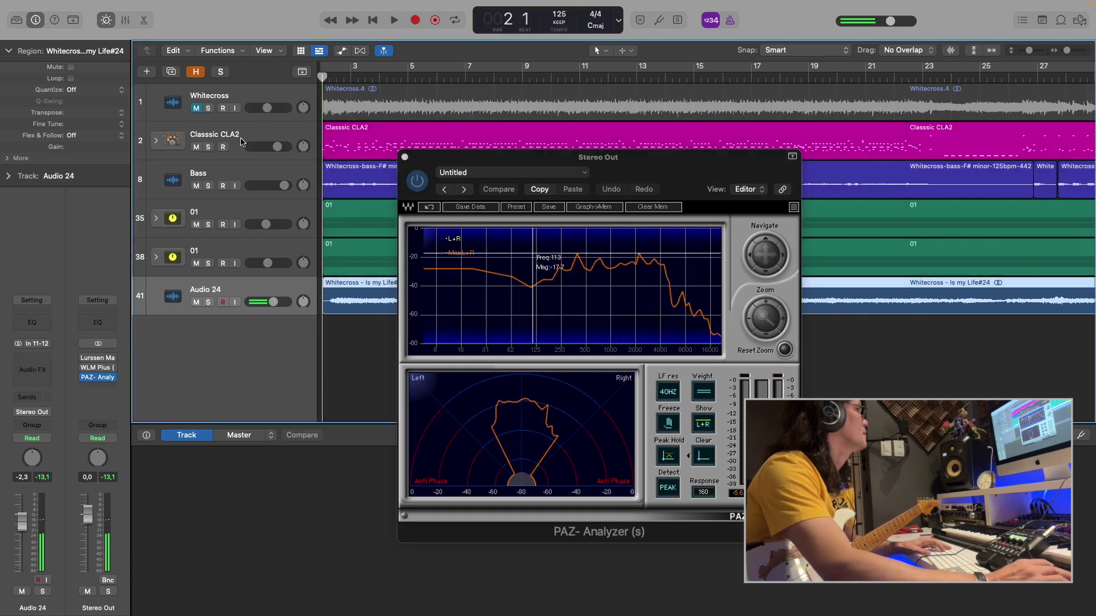
Recheck the Classsic CLA2 drum spectrum in the PAZ Analyzer with its memory cleared
left_click(225, 141)
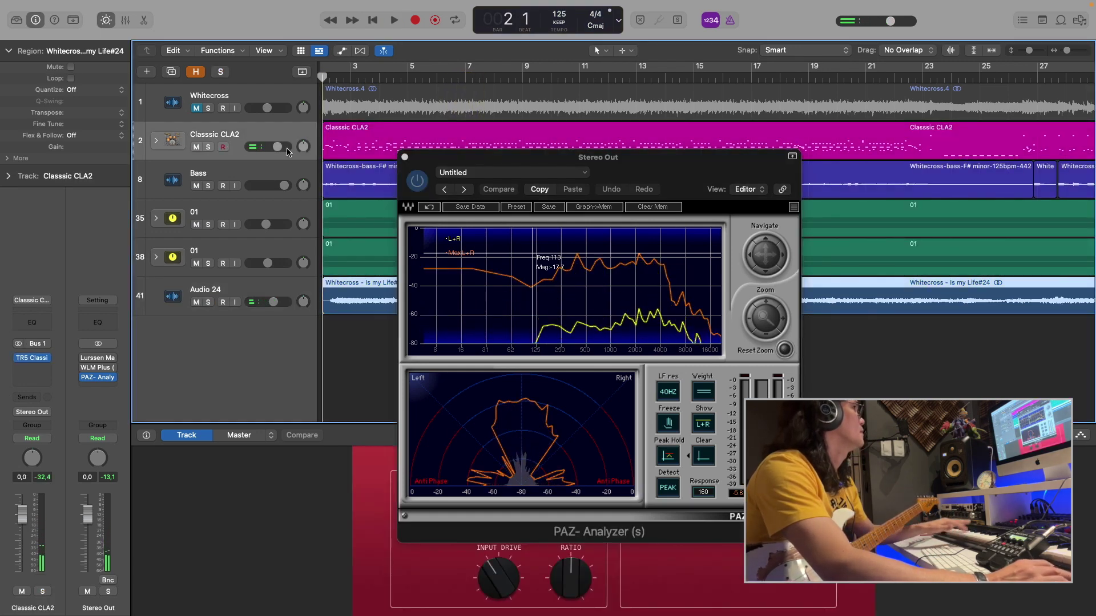
left_click(666, 208)
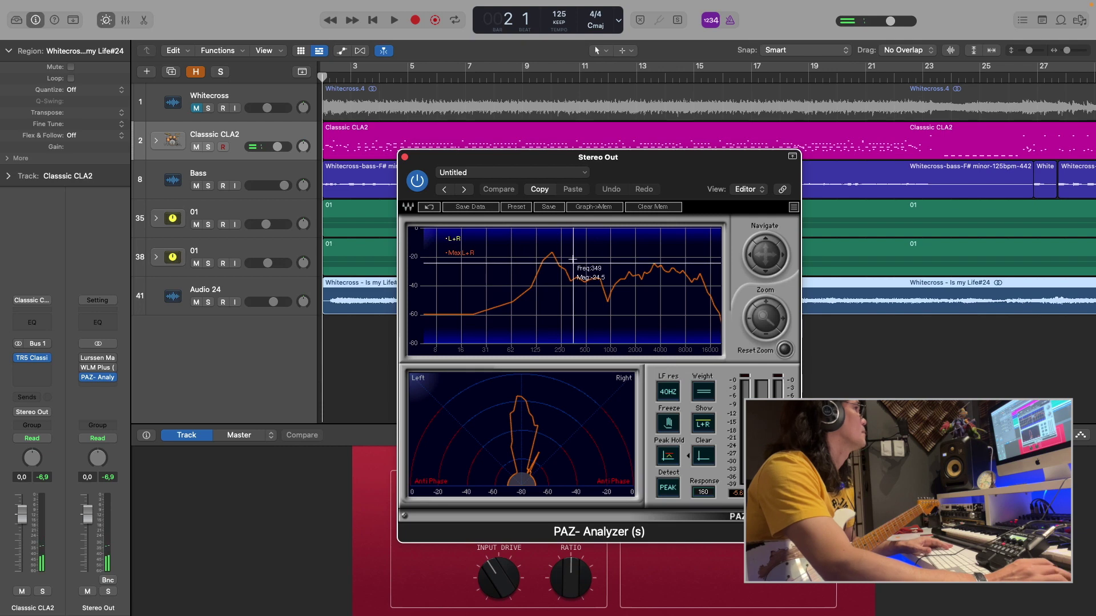
Solo both 01 stacks during playback, and examine their combined spectrum with the analyzer memory cleared
left_click(208, 225)
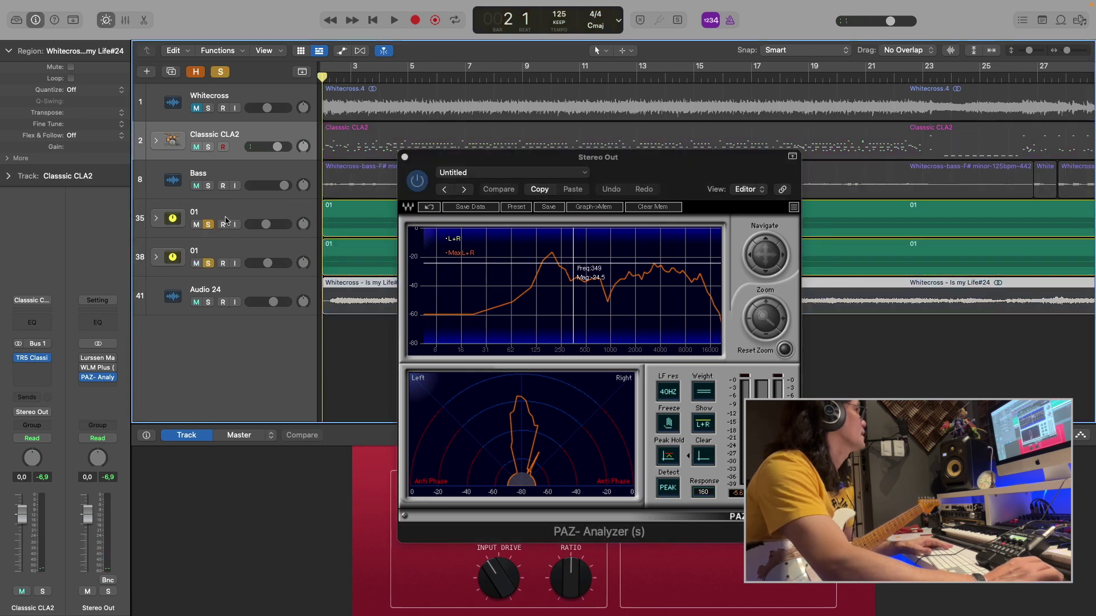
left_click(220, 72)
key("space")
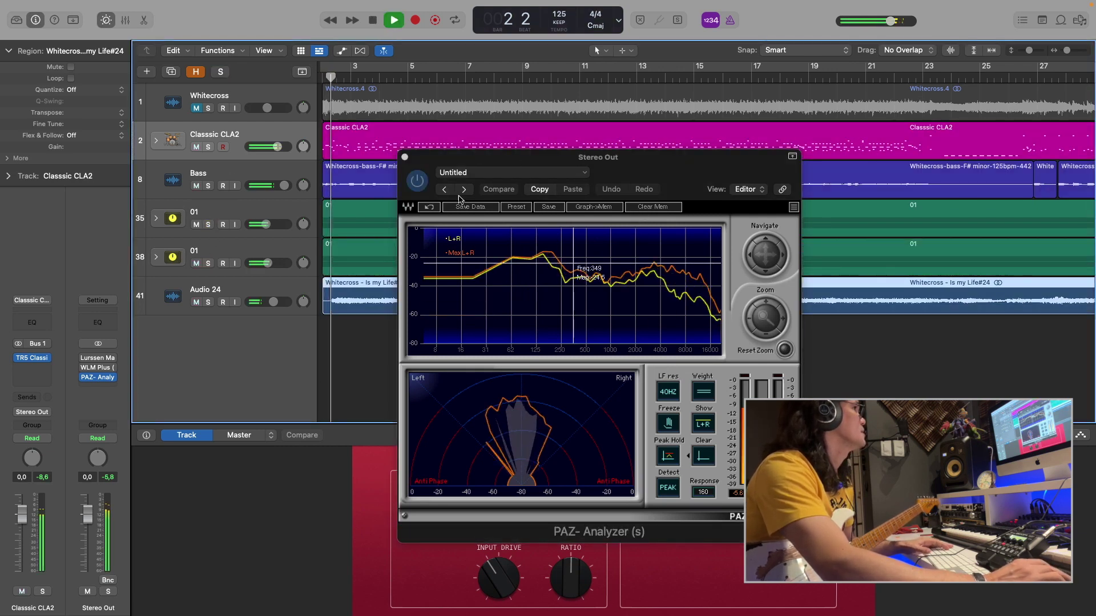
left_click(207, 224)
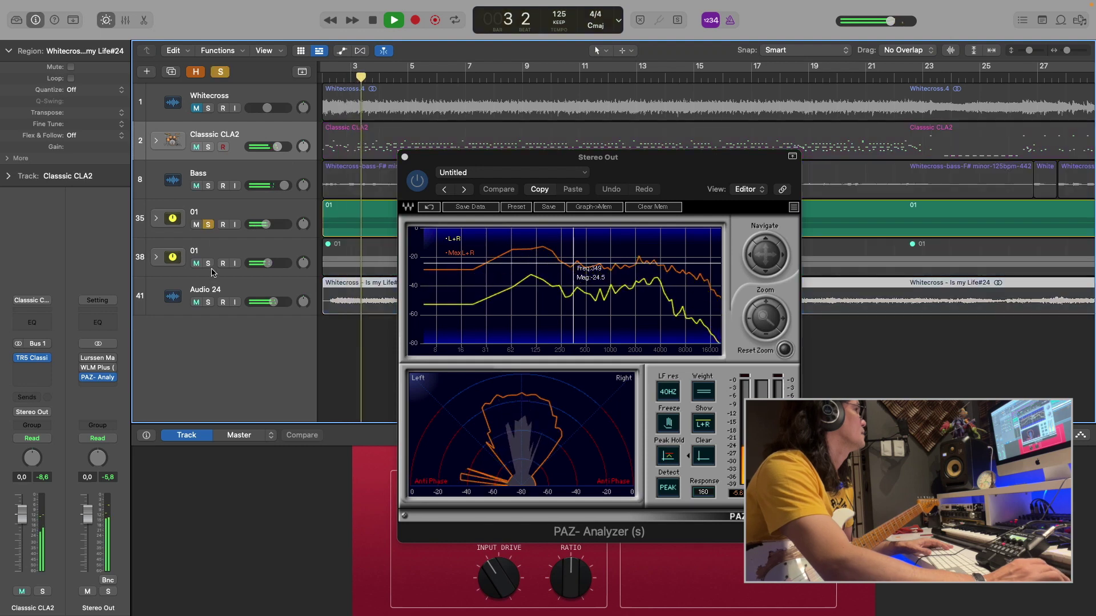
left_click(639, 207)
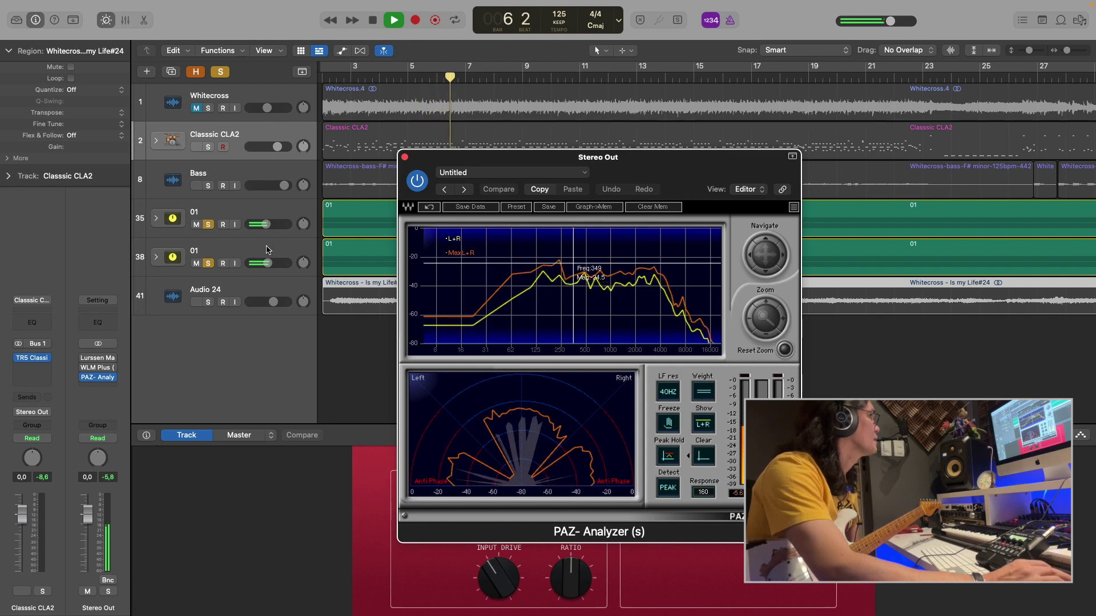
Balance the two 01 stacks together at -8.2 dB and -6.2 dB, checking their spectrum with the analyzer memory cleared
left_click(265, 253)
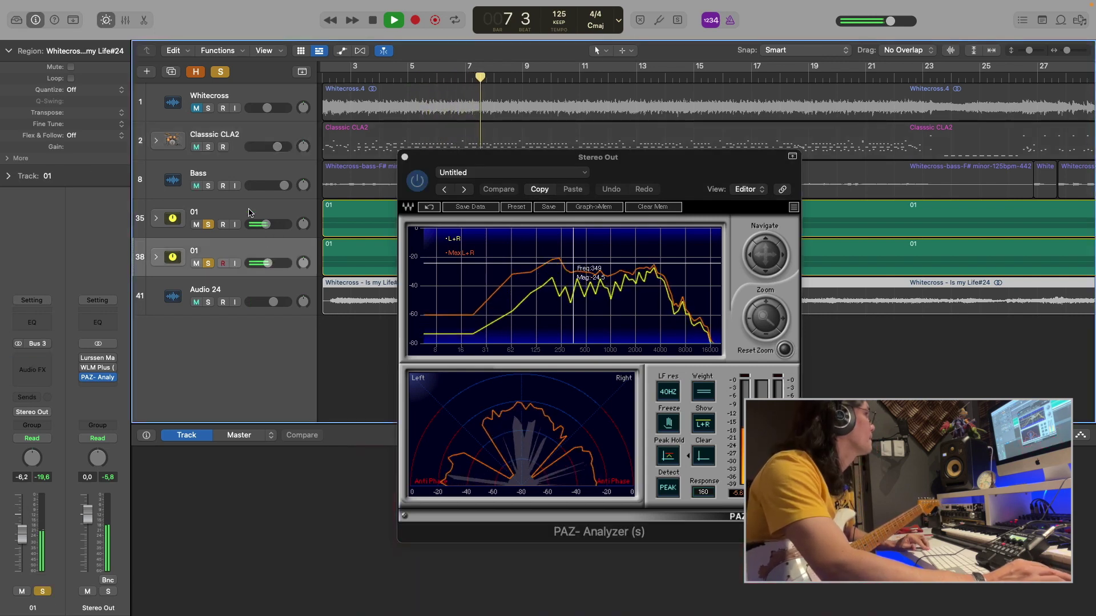
mouse_move(274, 237)
left_click_drag(264, 224, 265, 223)
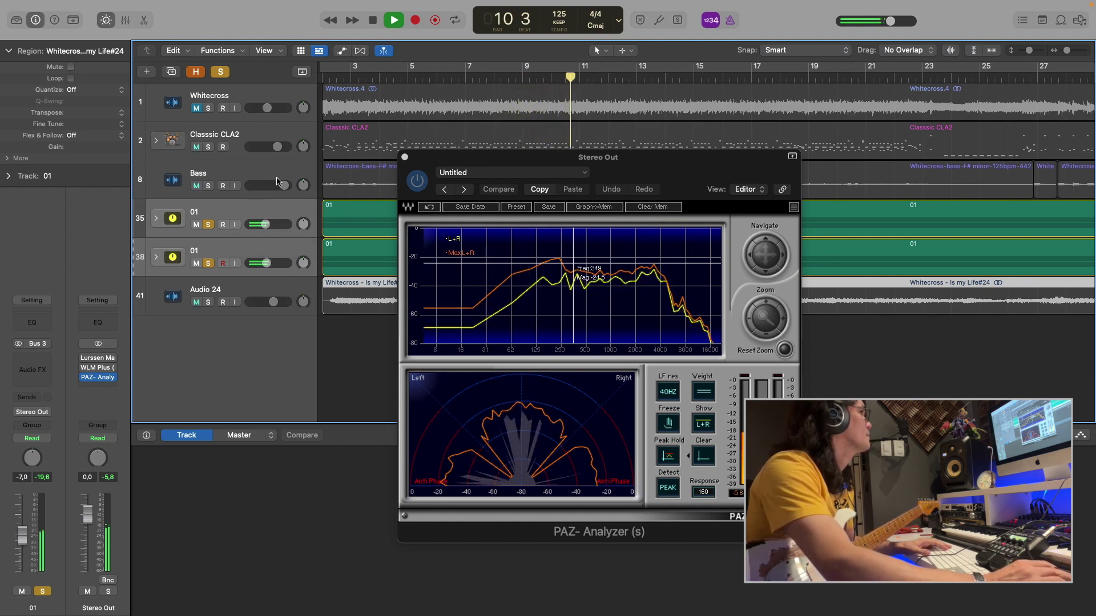
left_click(667, 210)
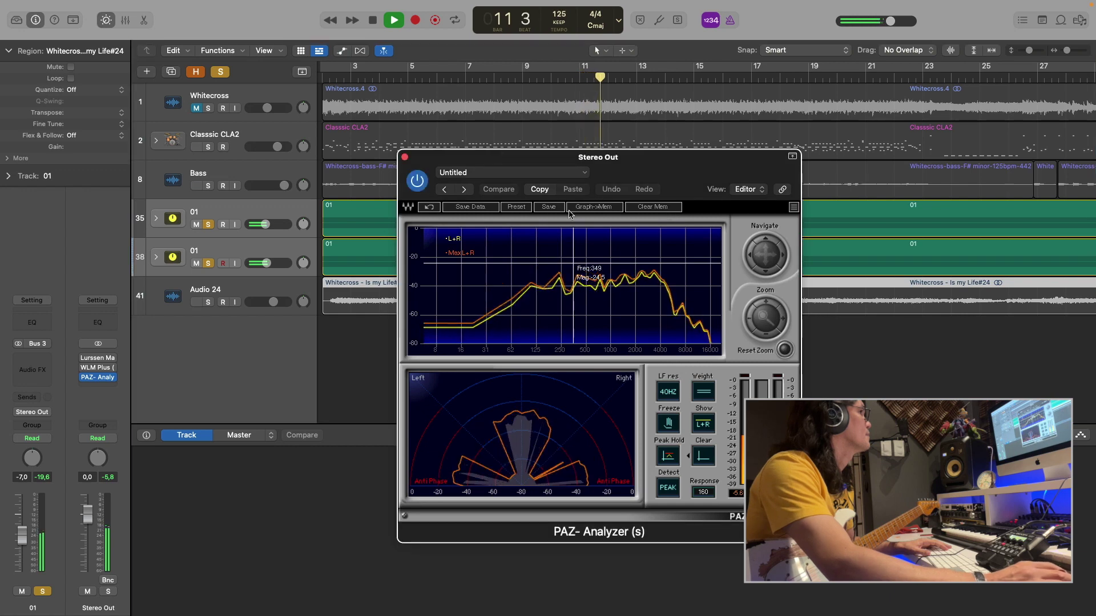
left_click(265, 224)
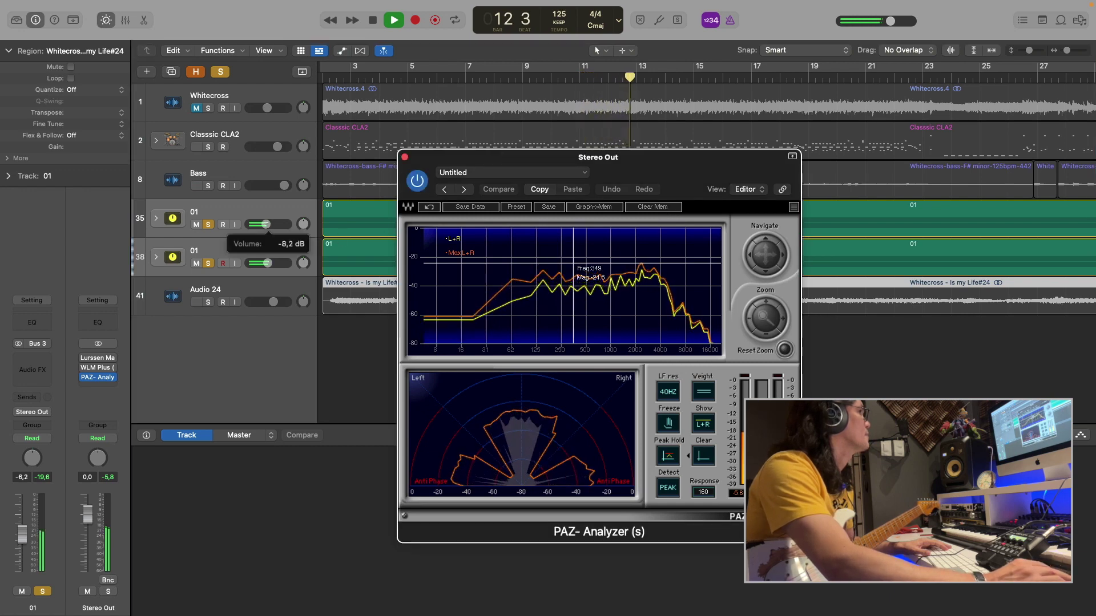
left_click_drag(267, 225, 266, 225)
Solo Audio 24 along with both 01 stacks to examine their combined spectrum, and clear all solos
left_click(209, 302)
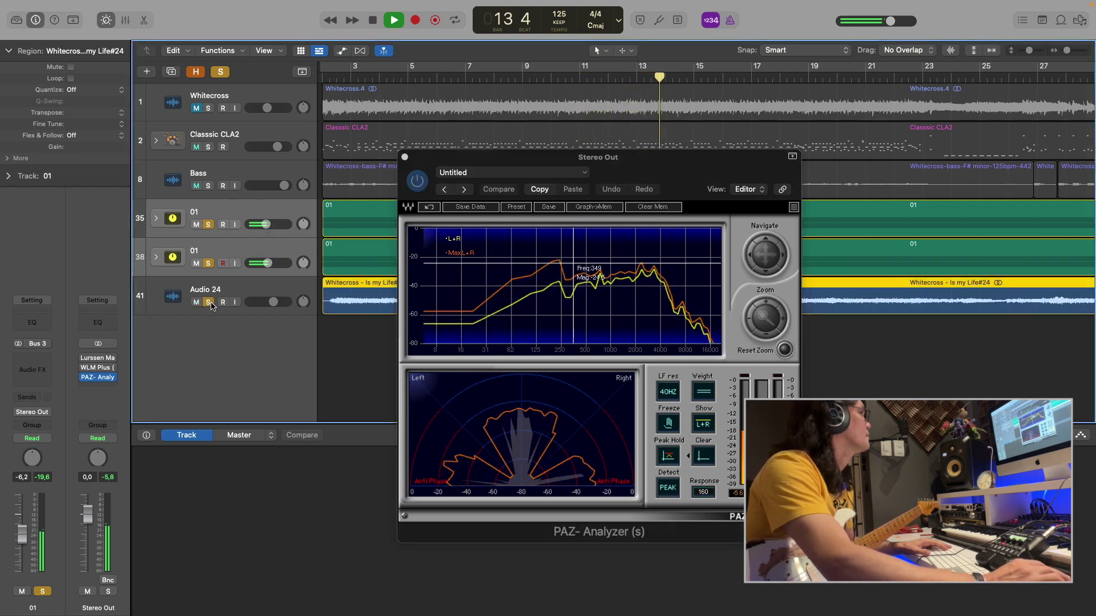
left_click(254, 294)
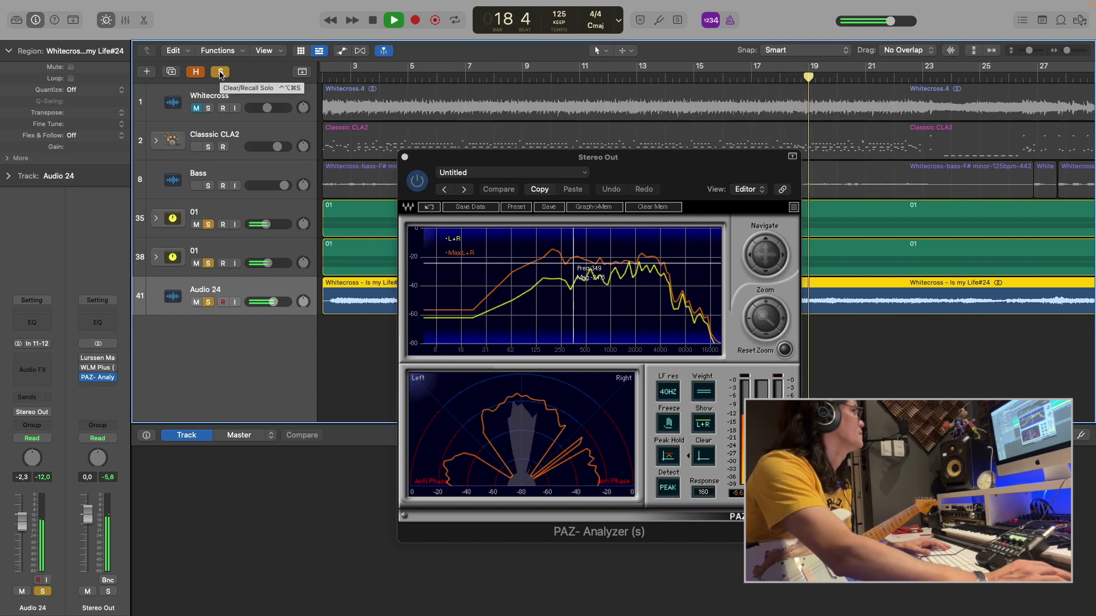
left_click(220, 72)
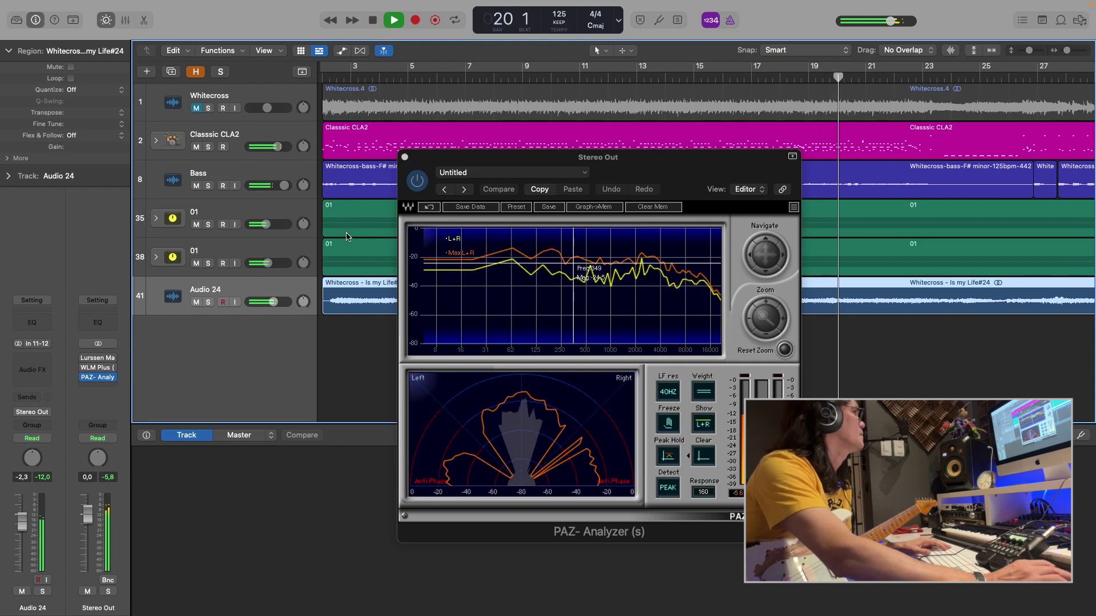
Close the PAZ Analyzer window and stop playback of the full mix
left_click(405, 157)
key("space")
scroll(228, 343, "left", 2)
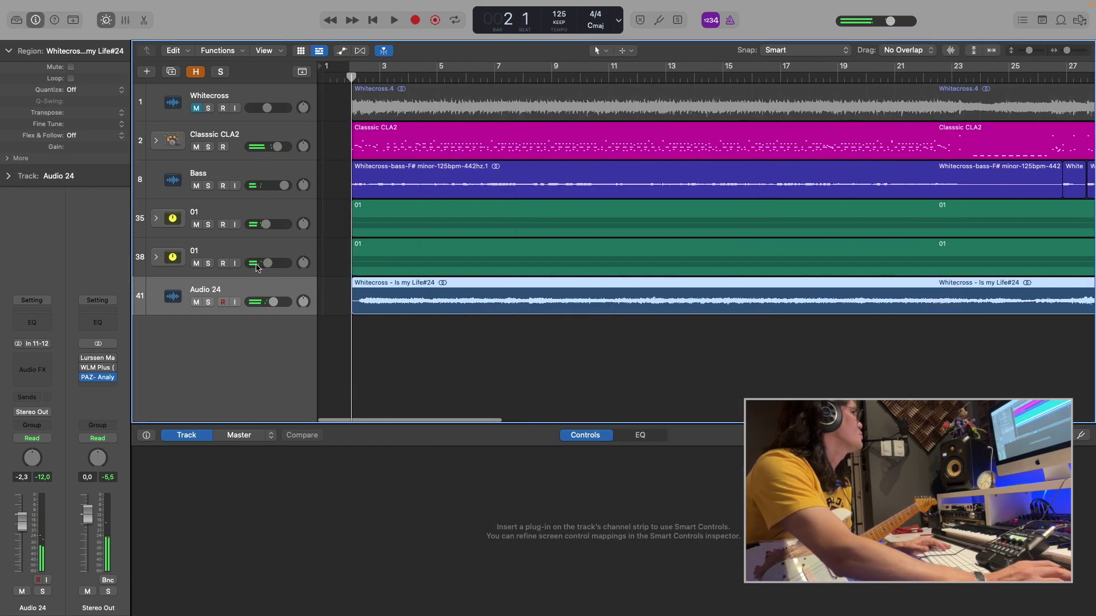
Compare the full mix with the Stereo Out's Lurssen Mastering Console off and on during playback, leaving it enabled
left_click(98, 358)
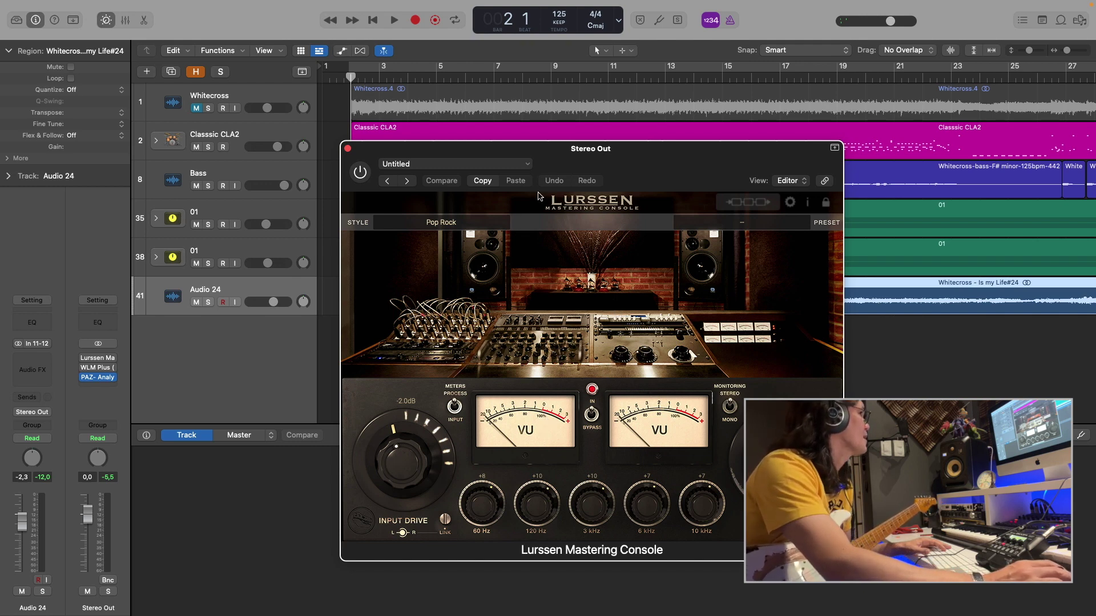
left_click_drag(568, 165, 679, 220)
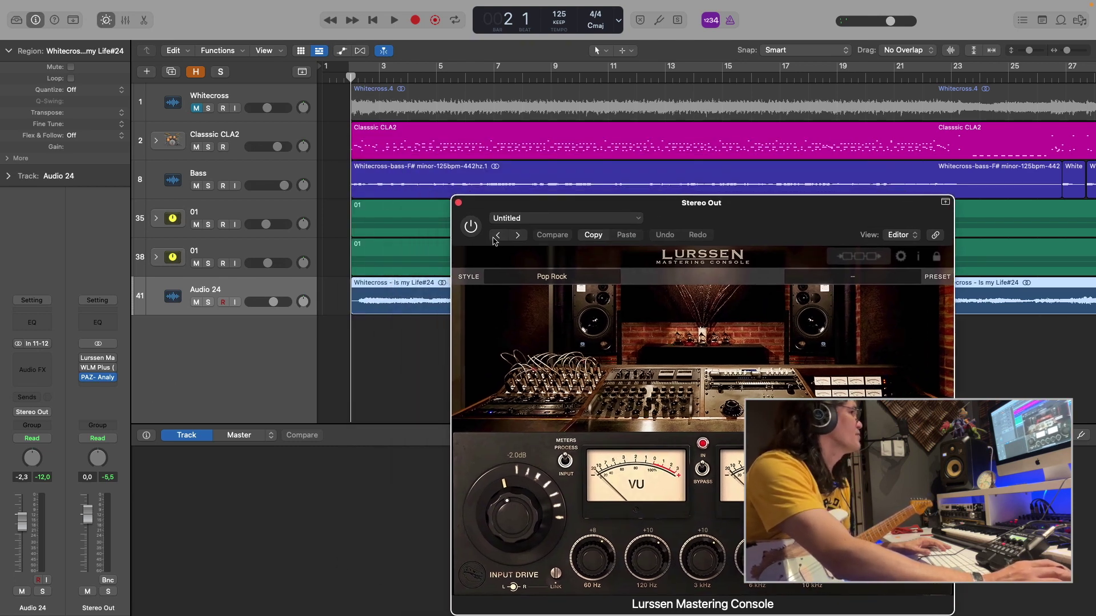
left_click_drag(721, 214, 683, 207)
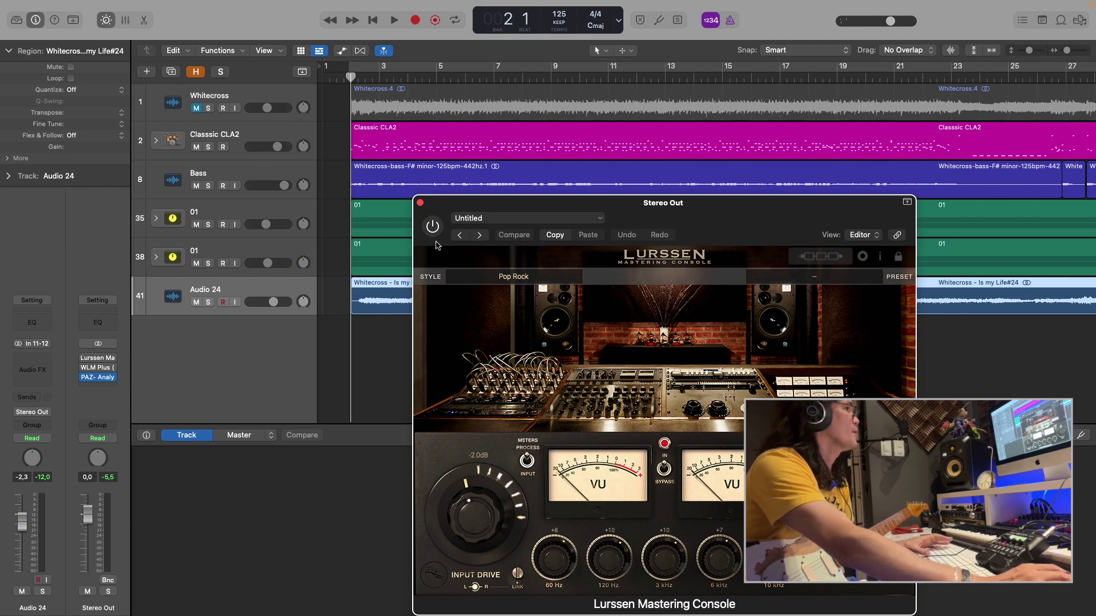
key("space")
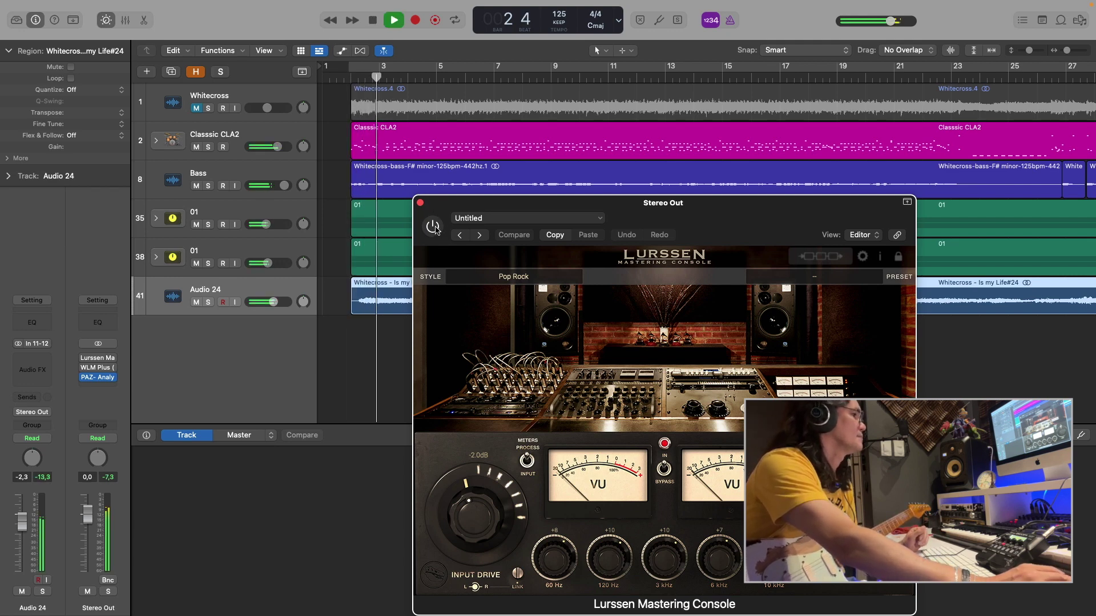
left_click(434, 227)
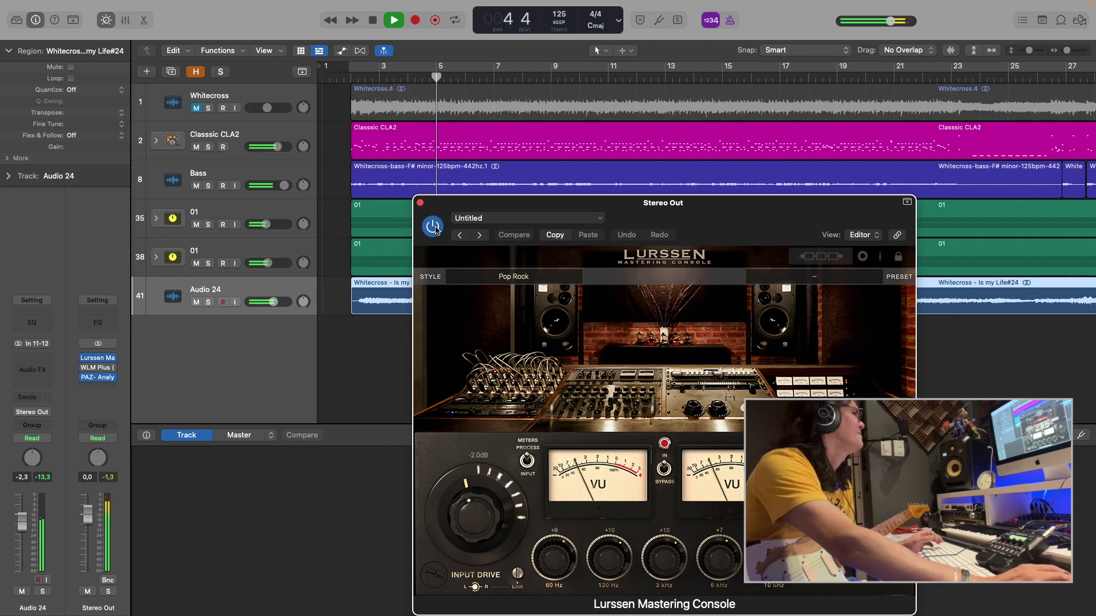
left_click(434, 228)
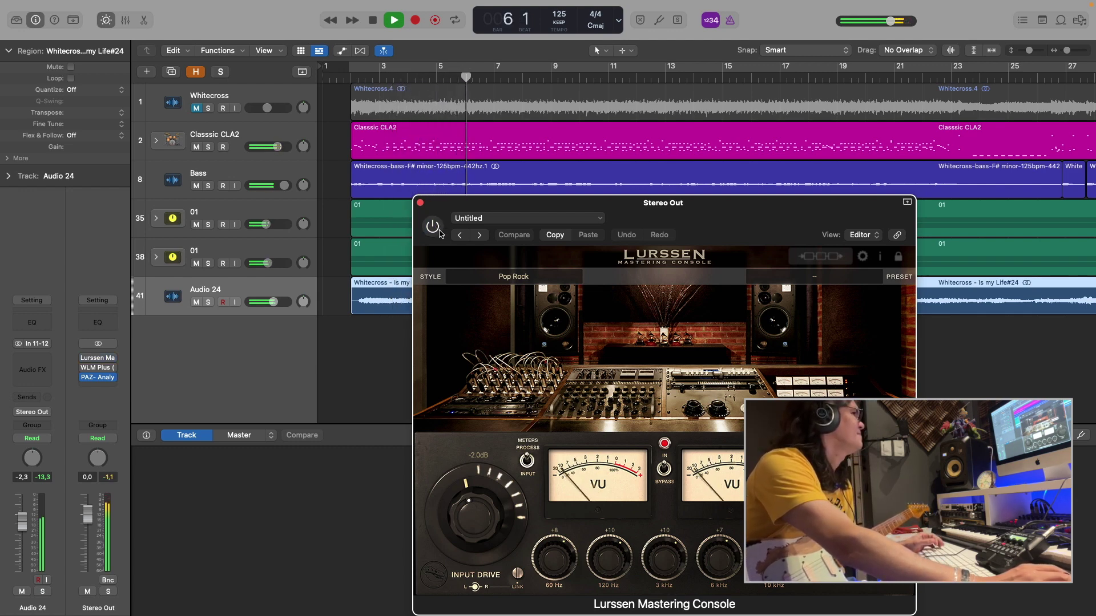
left_click(434, 228)
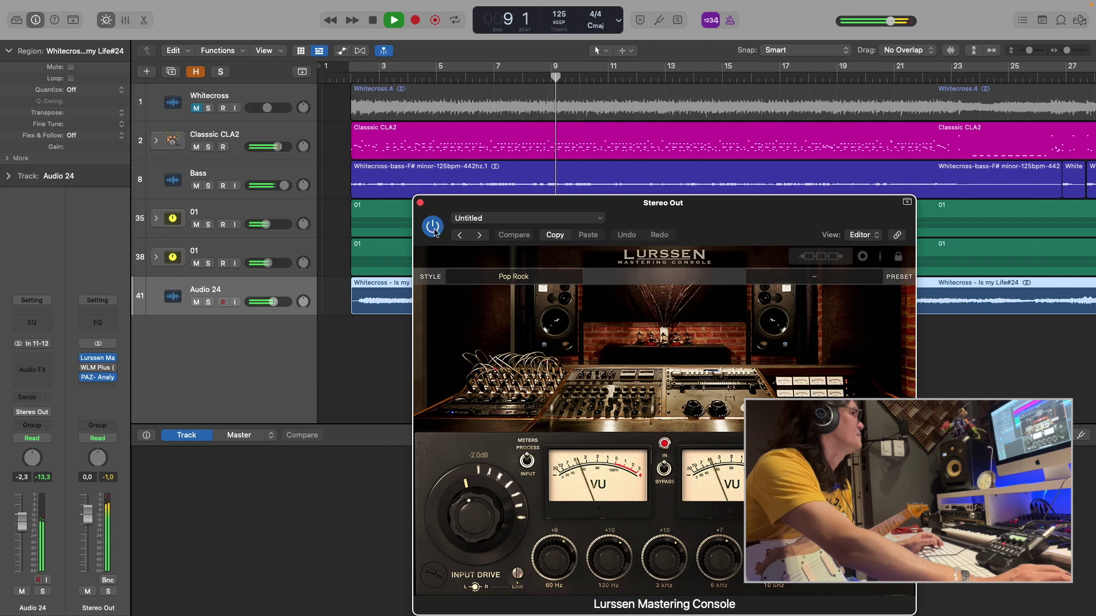
Enable the WLM Plus loudness meter on the Stereo Out and reset its measurement during playback
left_click(99, 370)
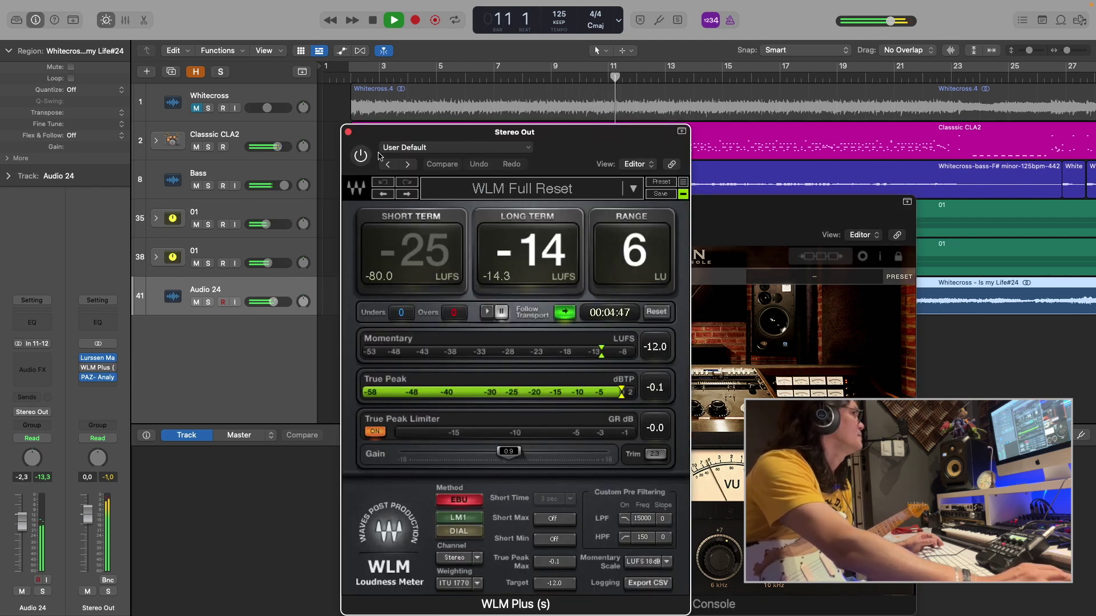
left_click_drag(360, 157, 232, 157)
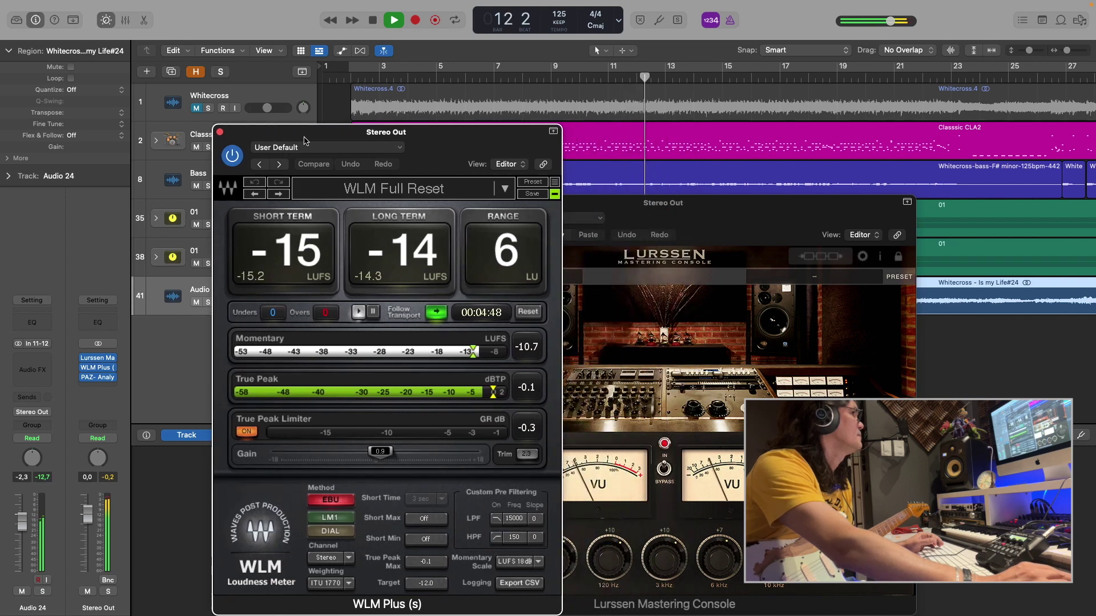
left_click(528, 312)
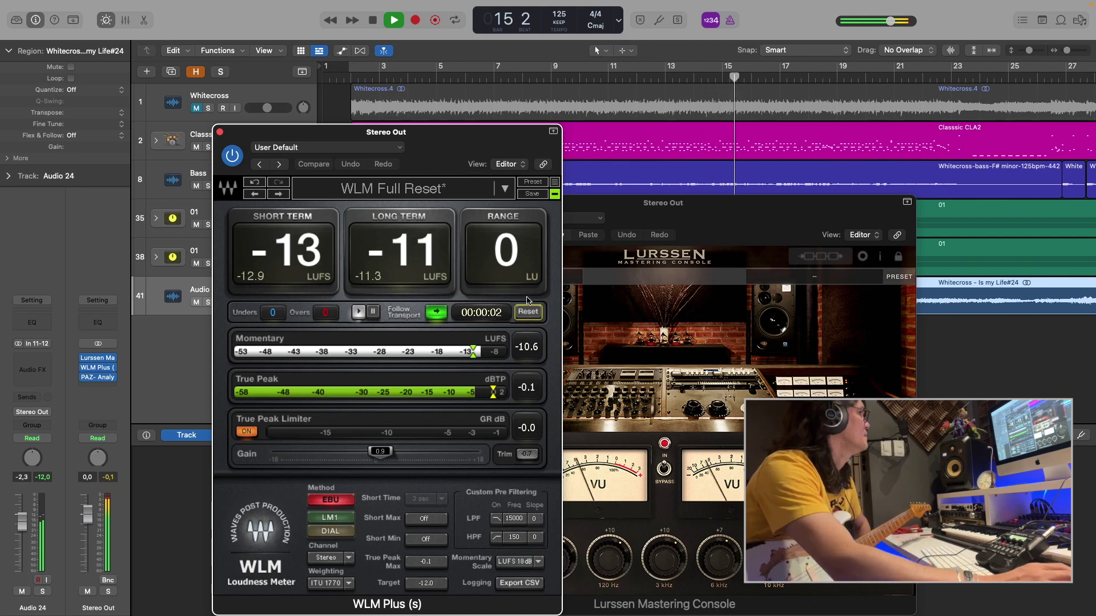
Trim the WLM Plus gain to 0.0 and restart its loudness measurement, with its window moved off the mastering console
left_click_drag(415, 138, 314, 89)
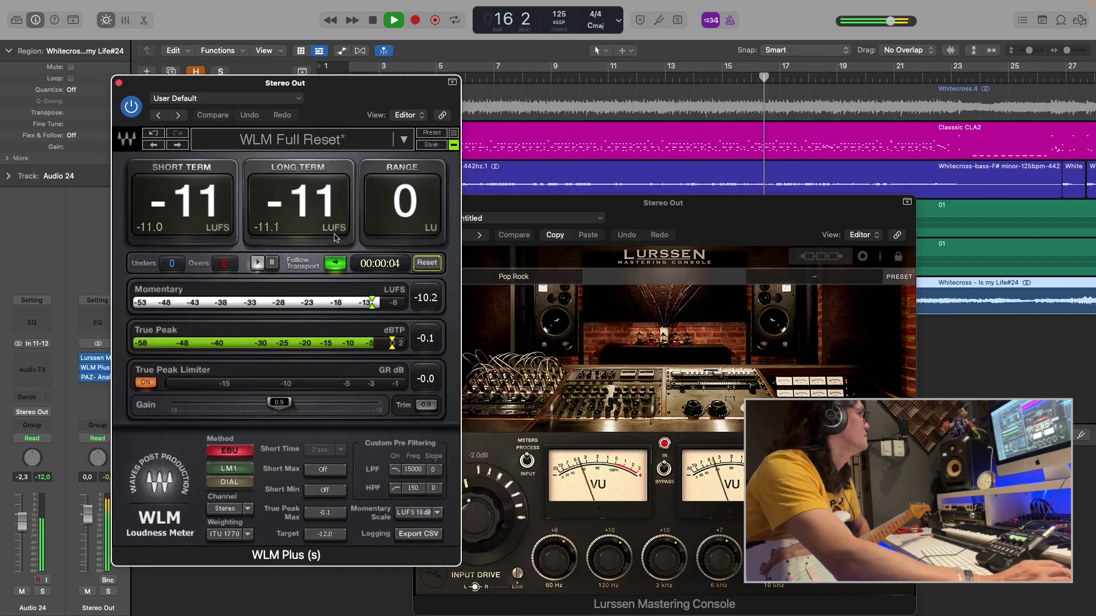
left_click(420, 404)
left_click(428, 264)
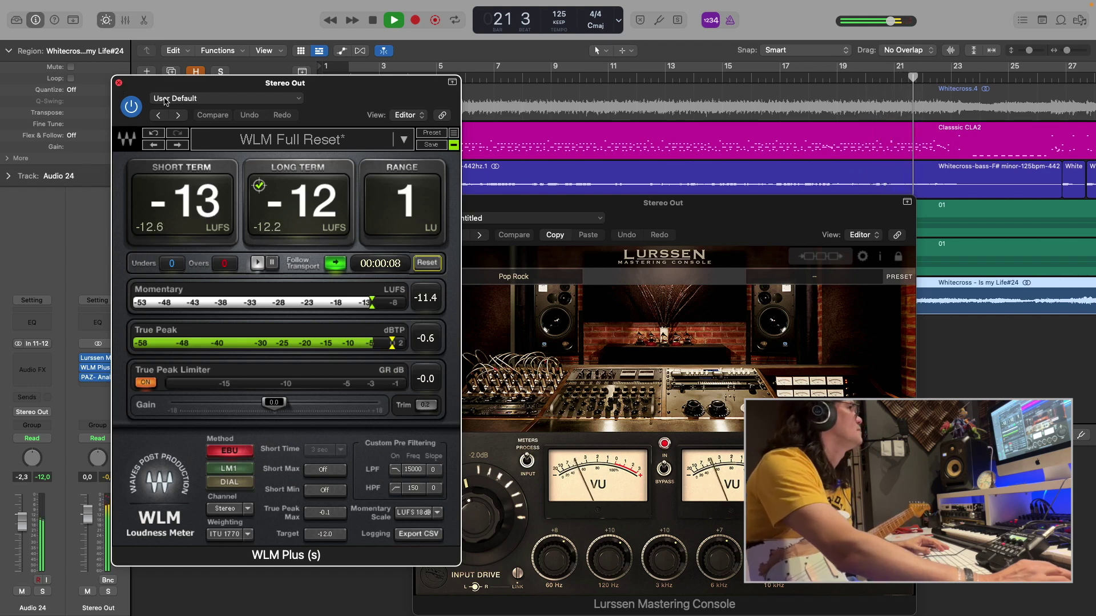
Stop playback and close the Lurssen Mastering Console and WLM Plus windows, keeping both plug-ins active
left_click(521, 227)
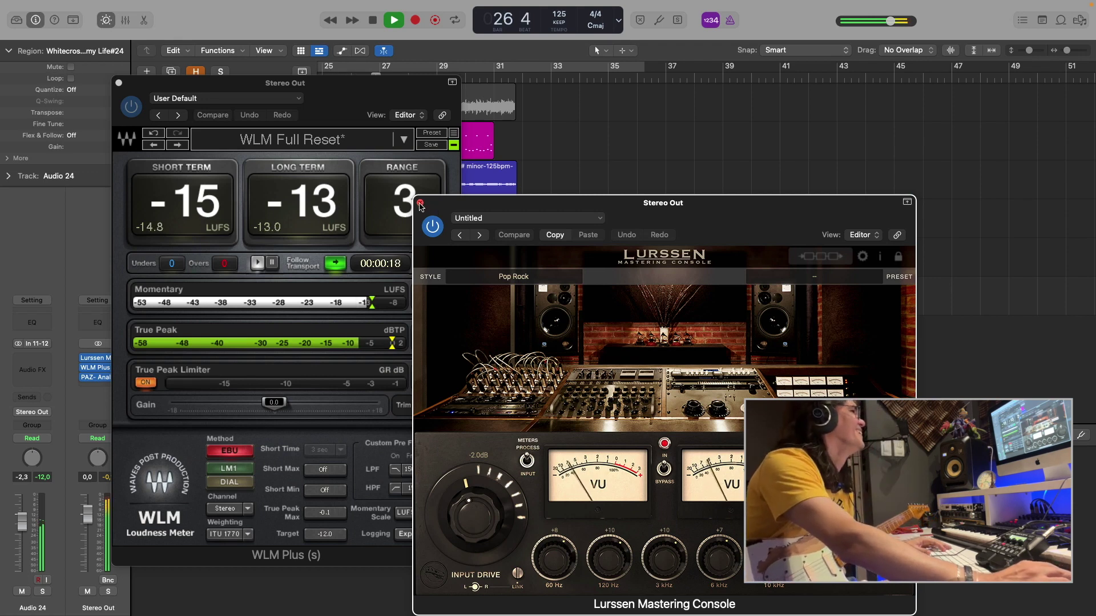
left_click(420, 203)
key("space")
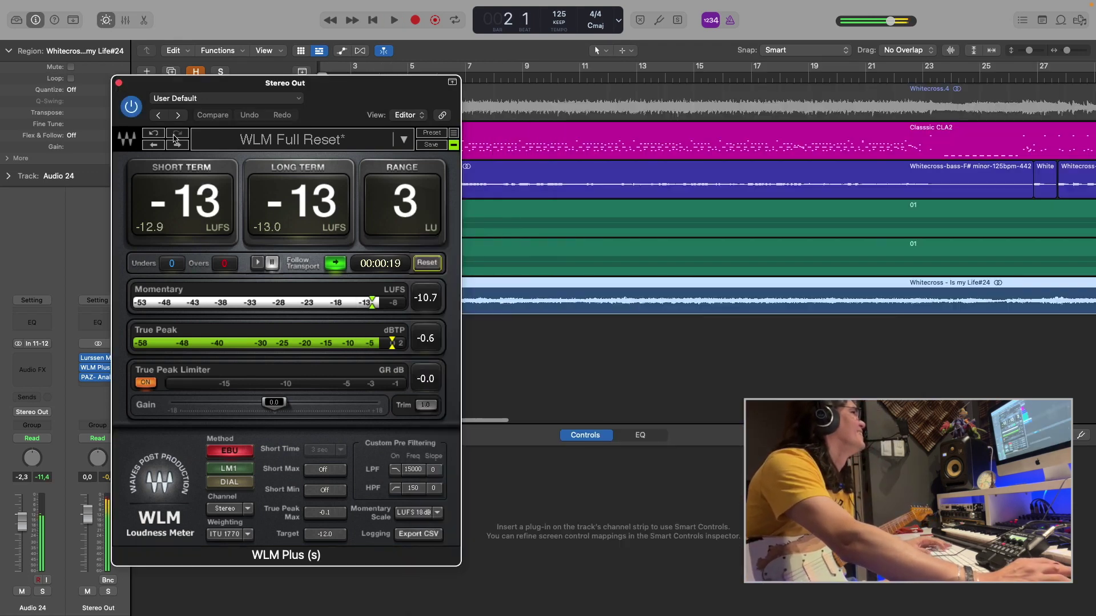
left_click(119, 84)
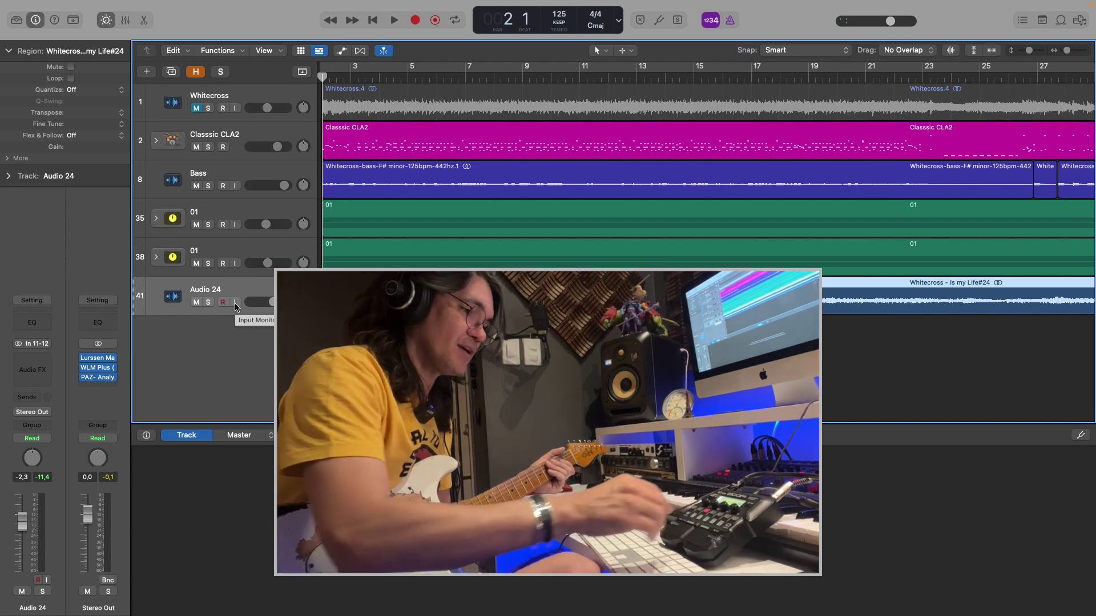
Turn on input monitoring for the Audio 24 track
left_click(235, 302)
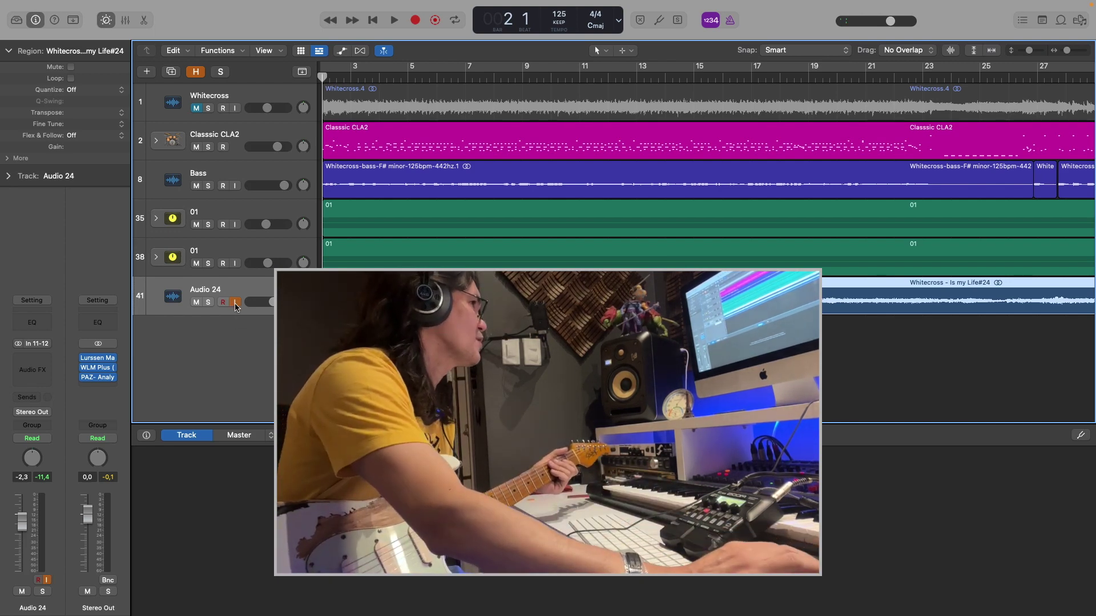